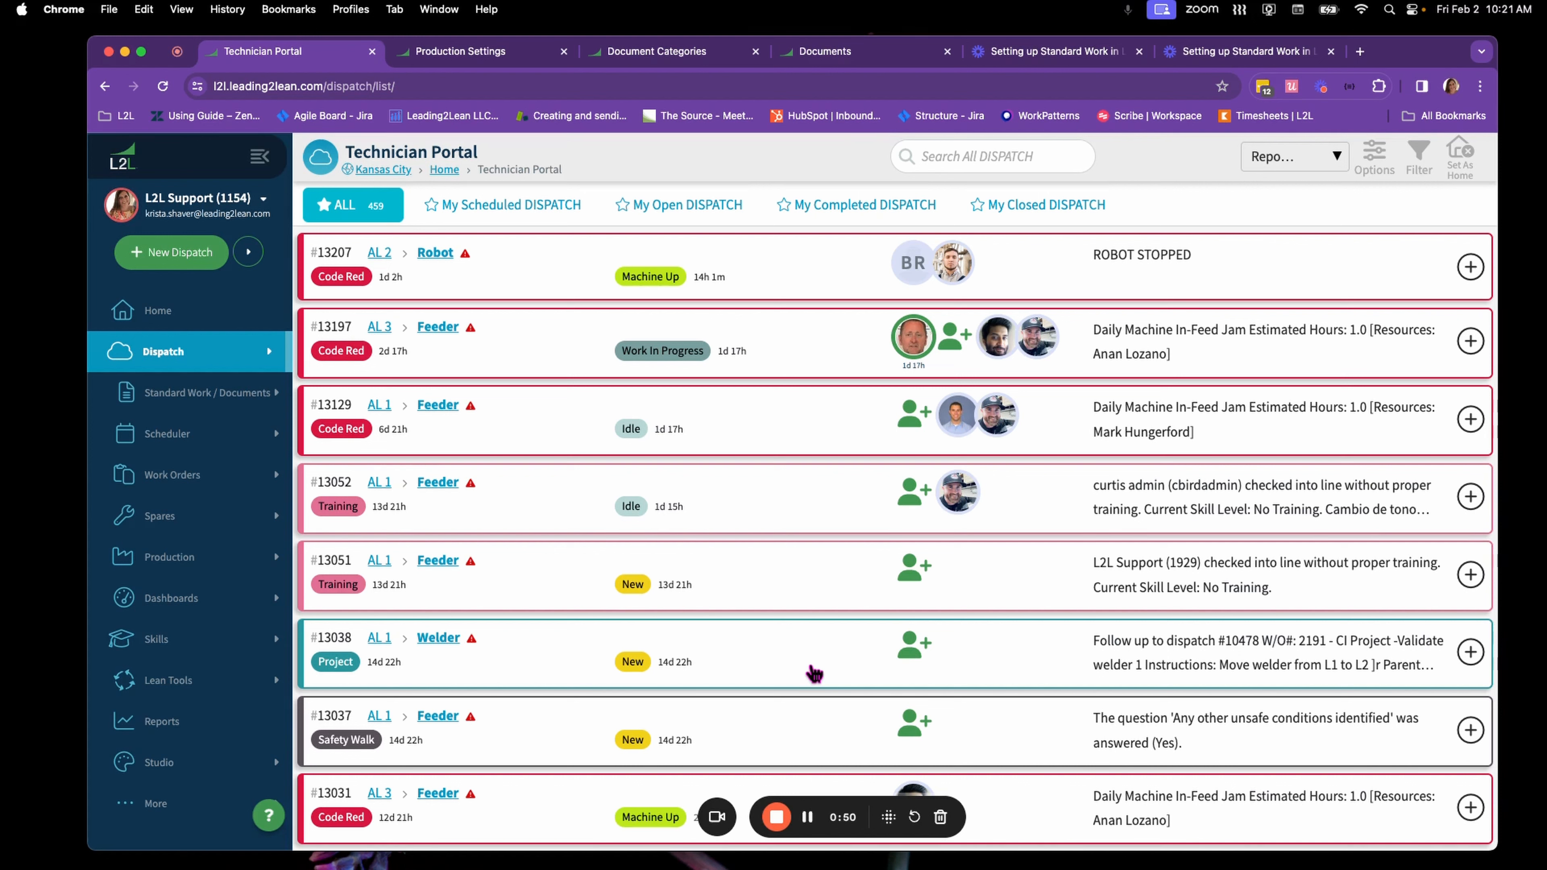
Open Line 1 from the line setup and check its Enable Production Standard Work option
left_click(186, 805)
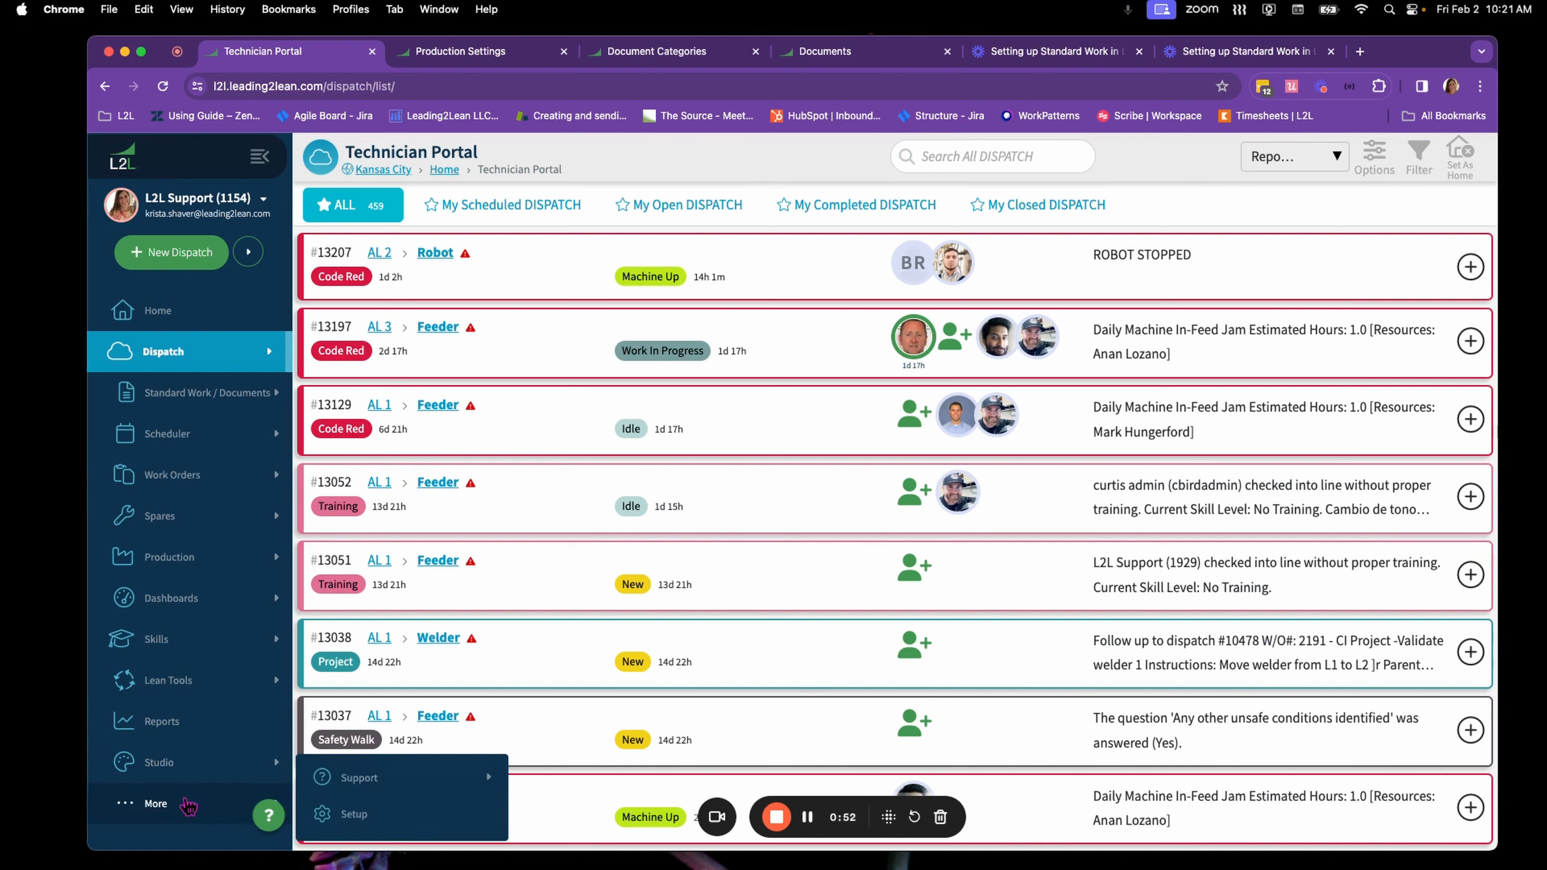
left_click(354, 815)
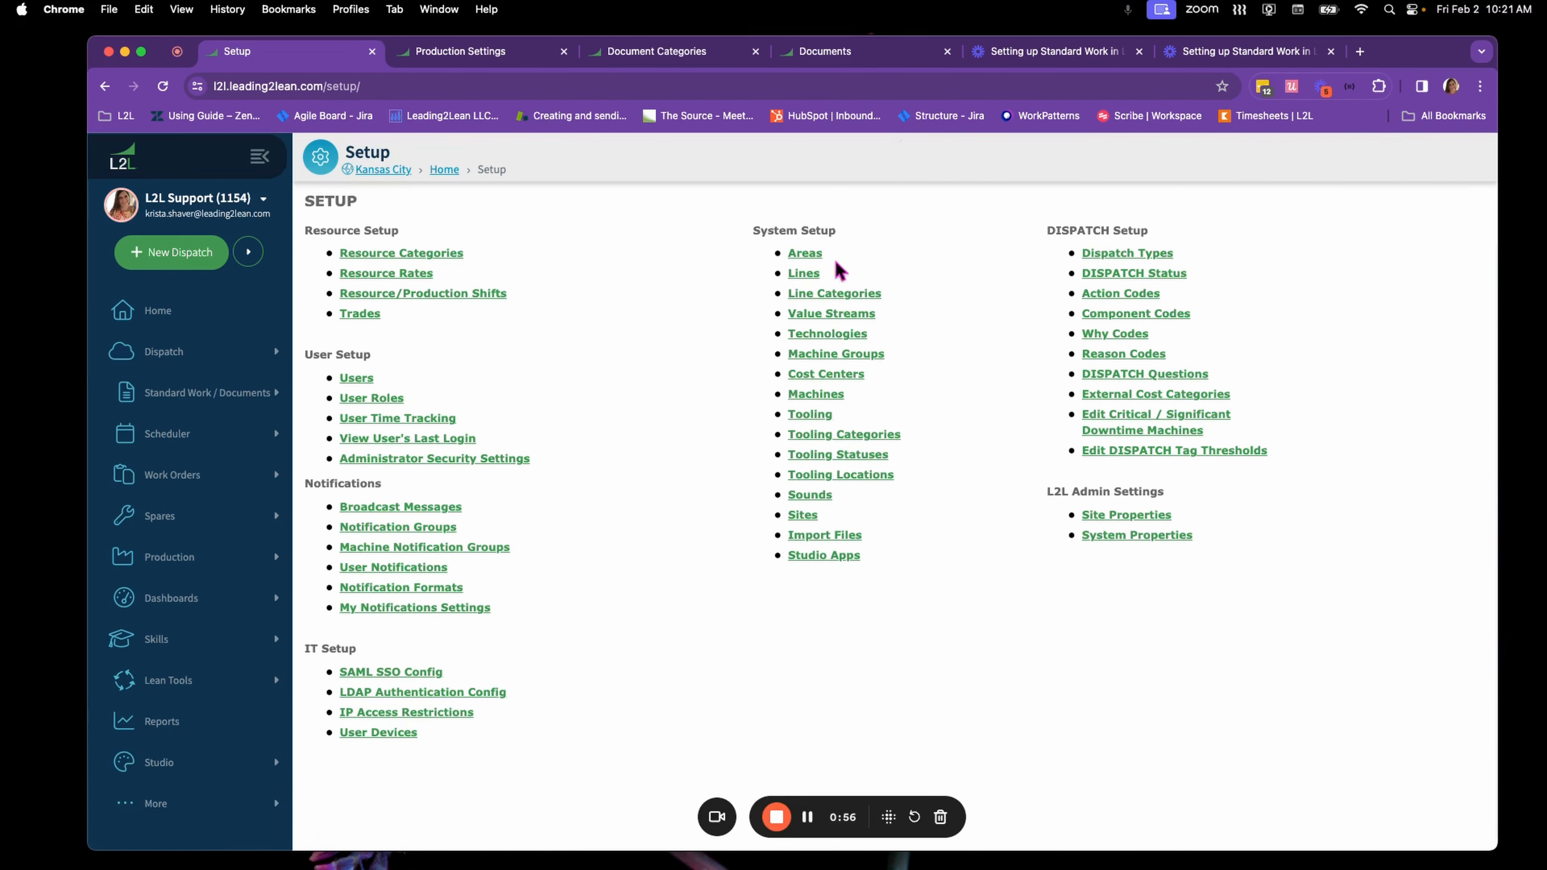
left_click(811, 281)
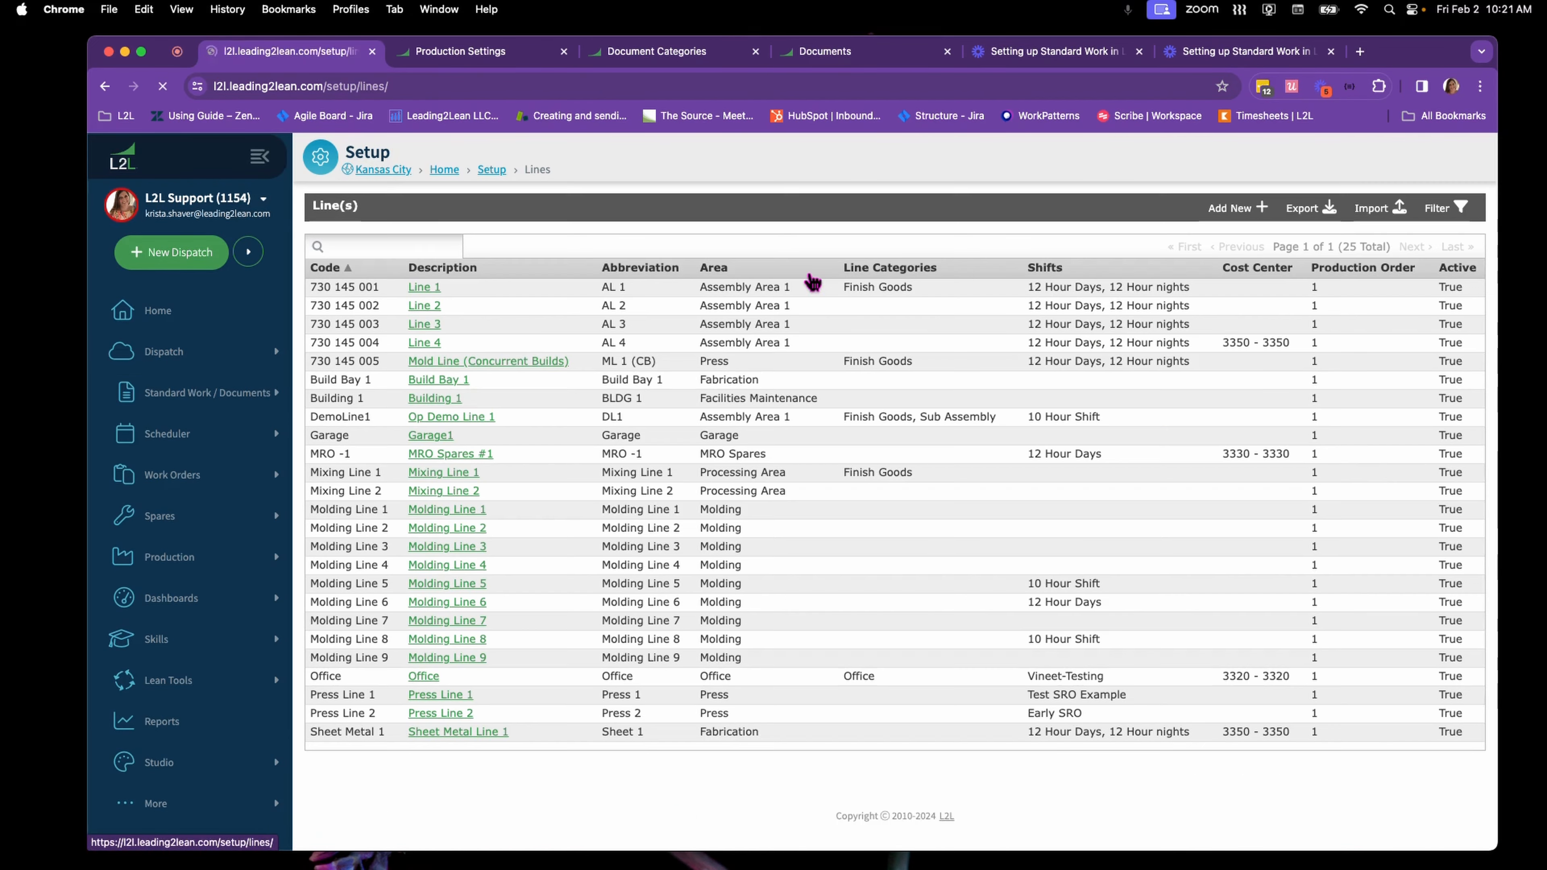
left_click(563, 286)
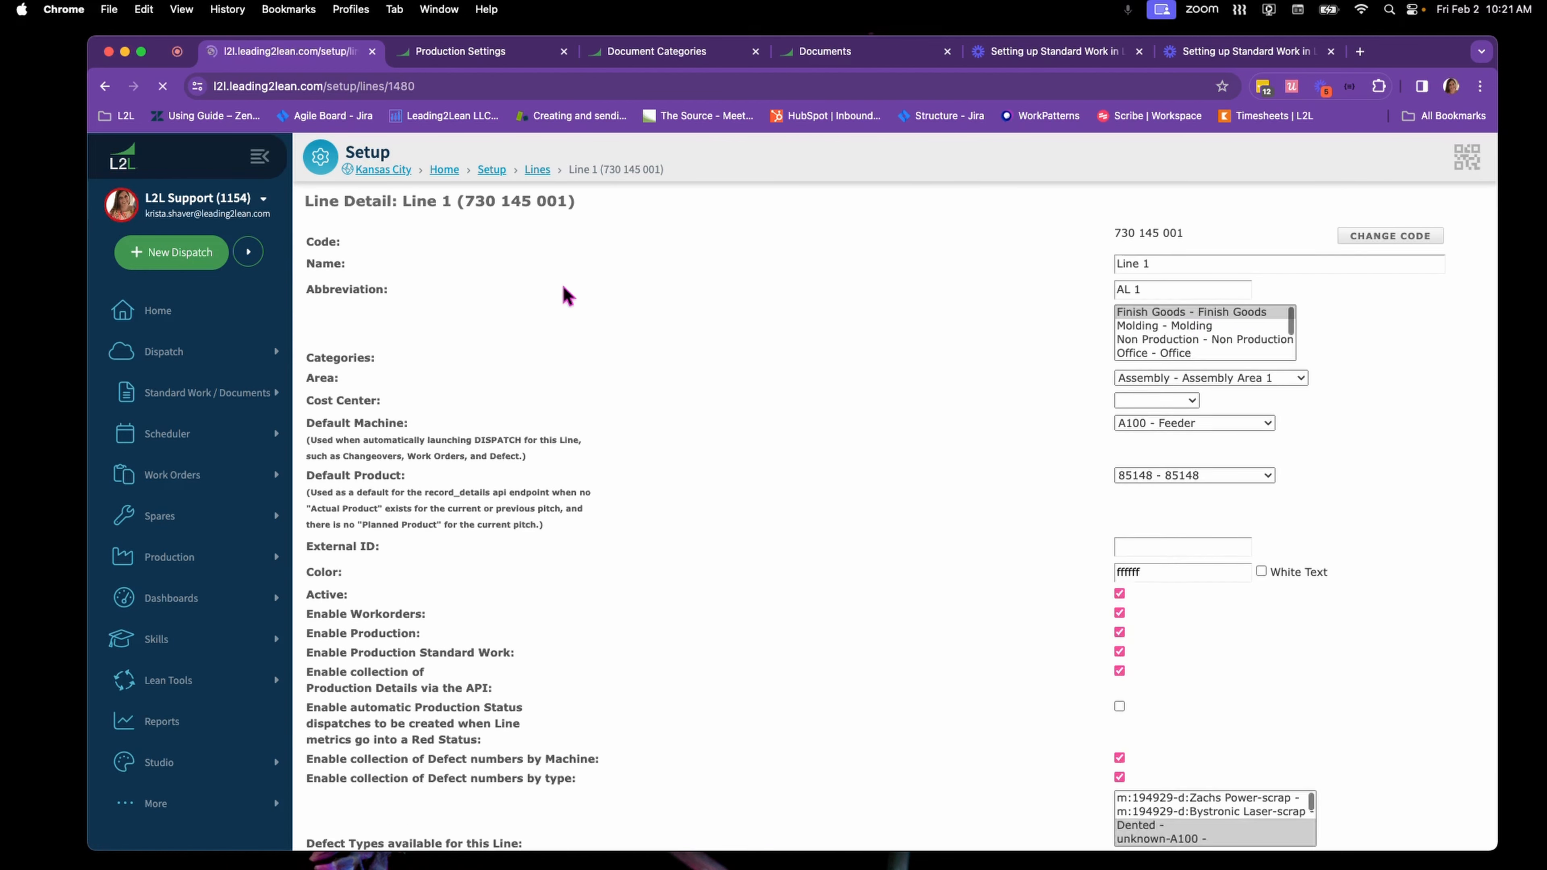
scroll(926, 346, "down", 2)
scroll(925, 351, "down", 1)
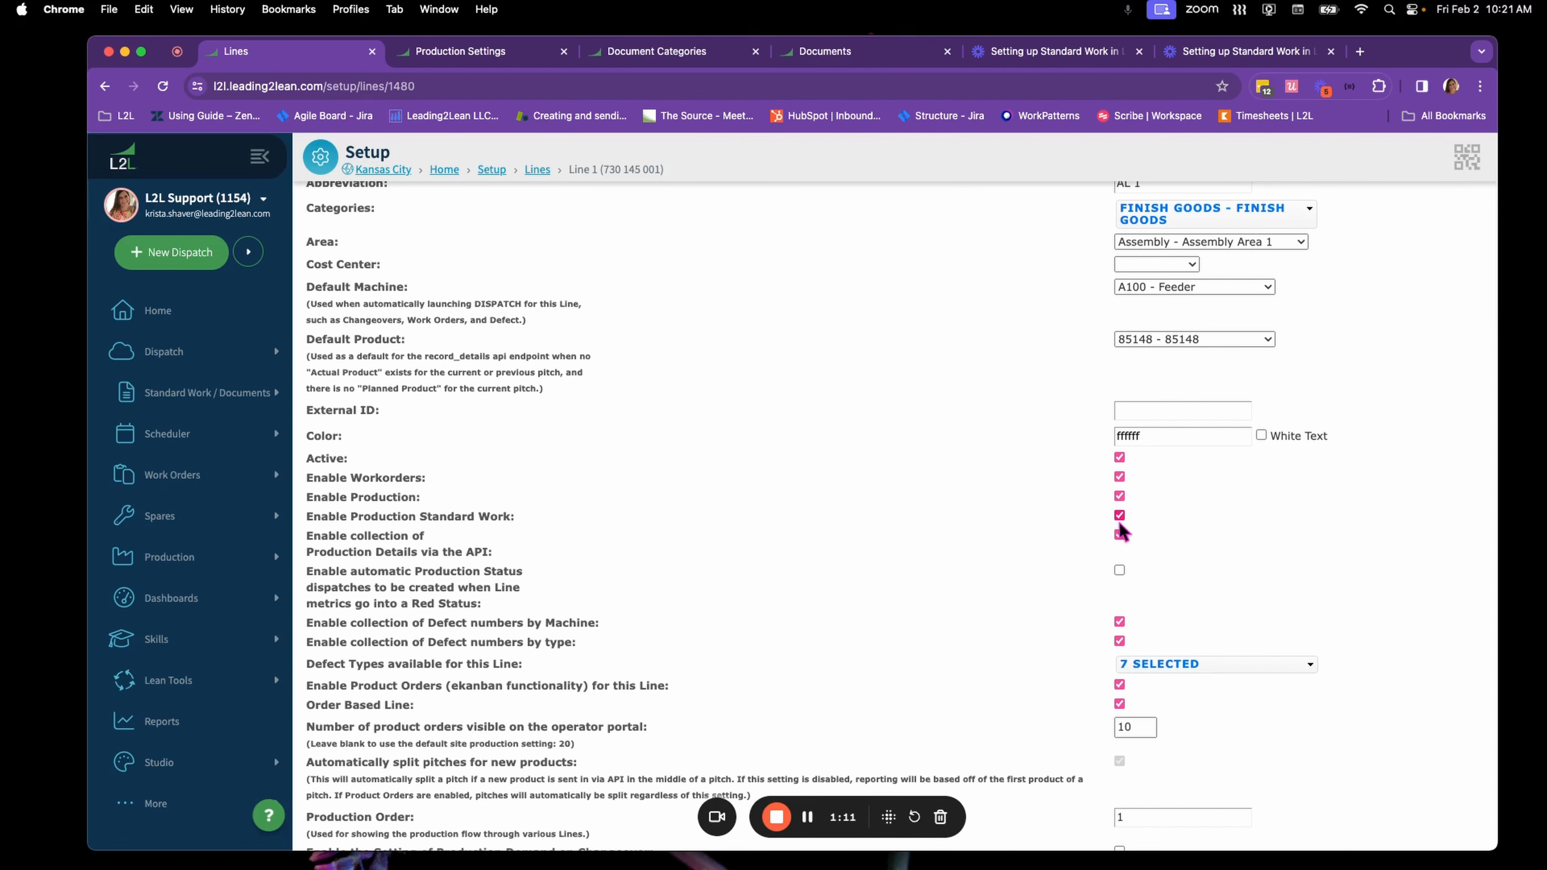
scroll(1063, 558, "down", 1)
scroll(1063, 558, "down", 20)
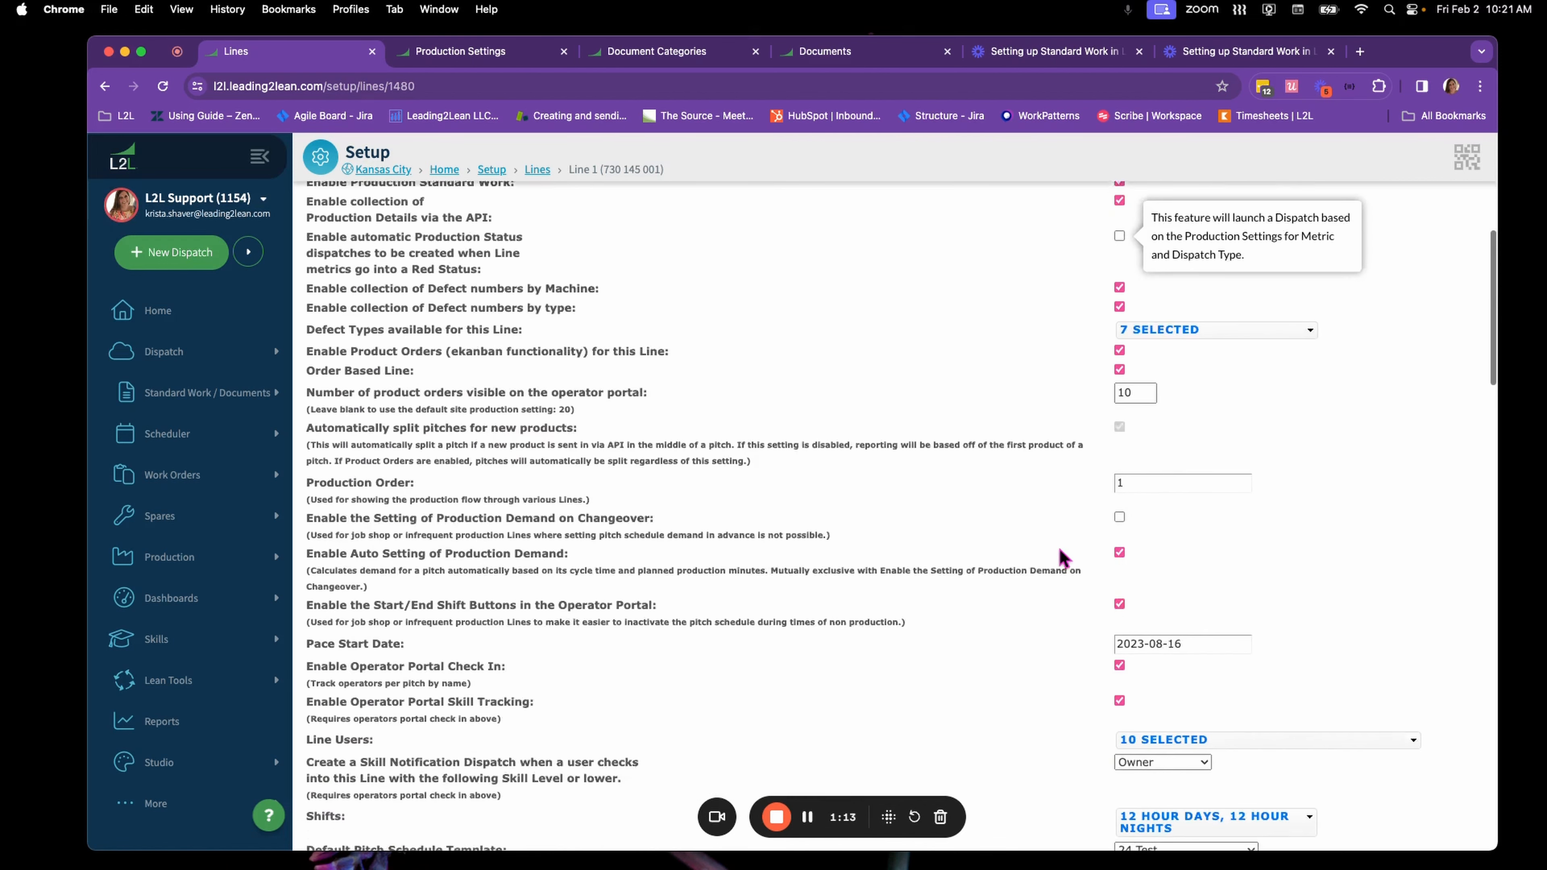
scroll(1063, 557, "down", 20)
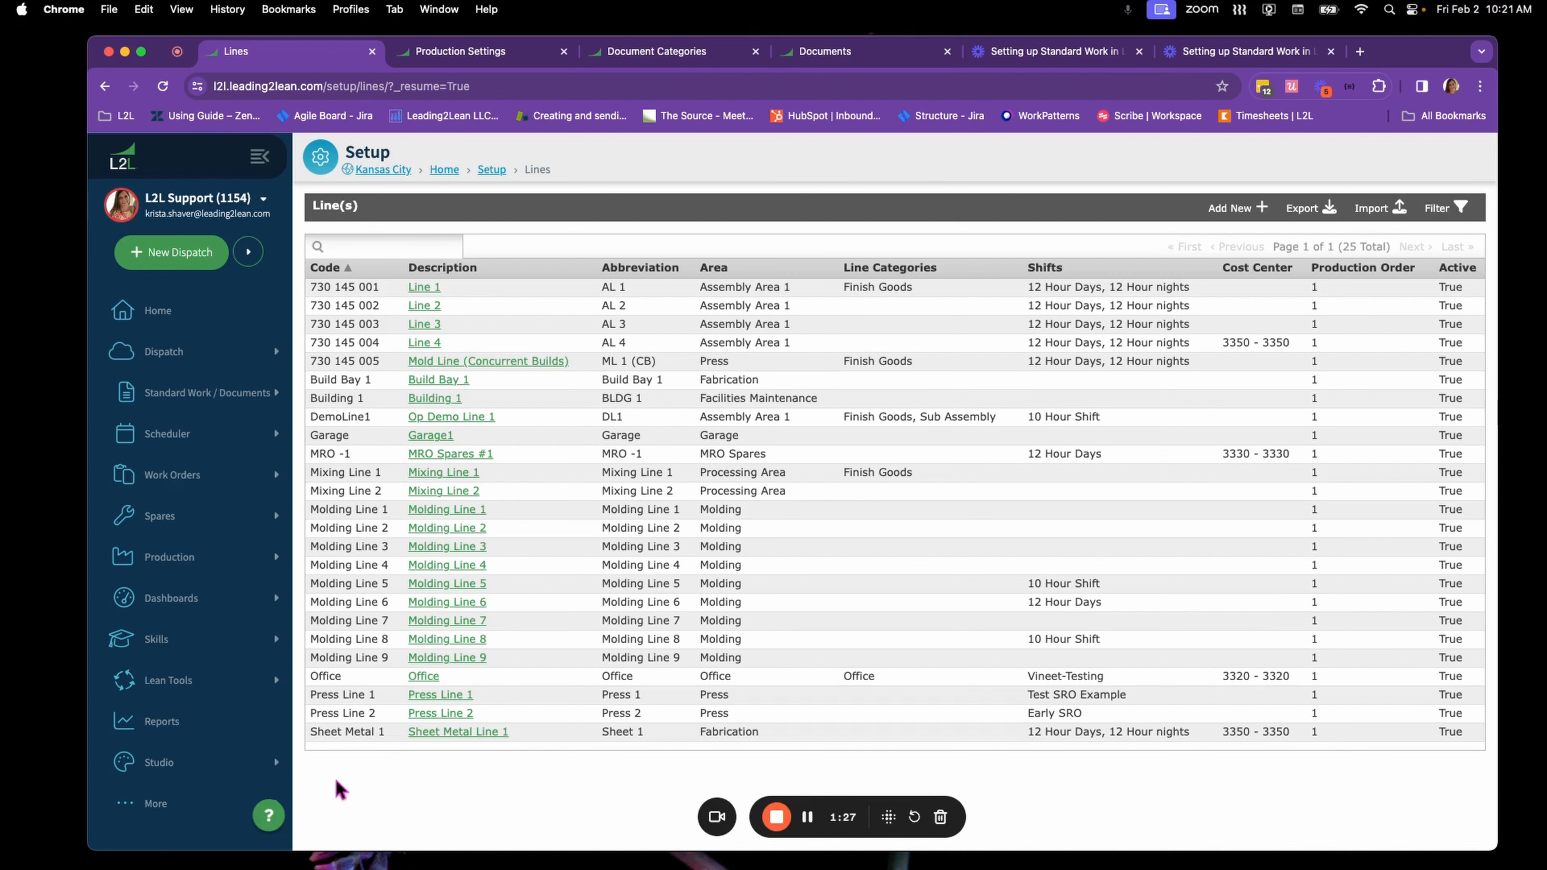
Check the option to display a pop-up when Standard Work is due in the production settings, and save the settings
left_click(237, 557)
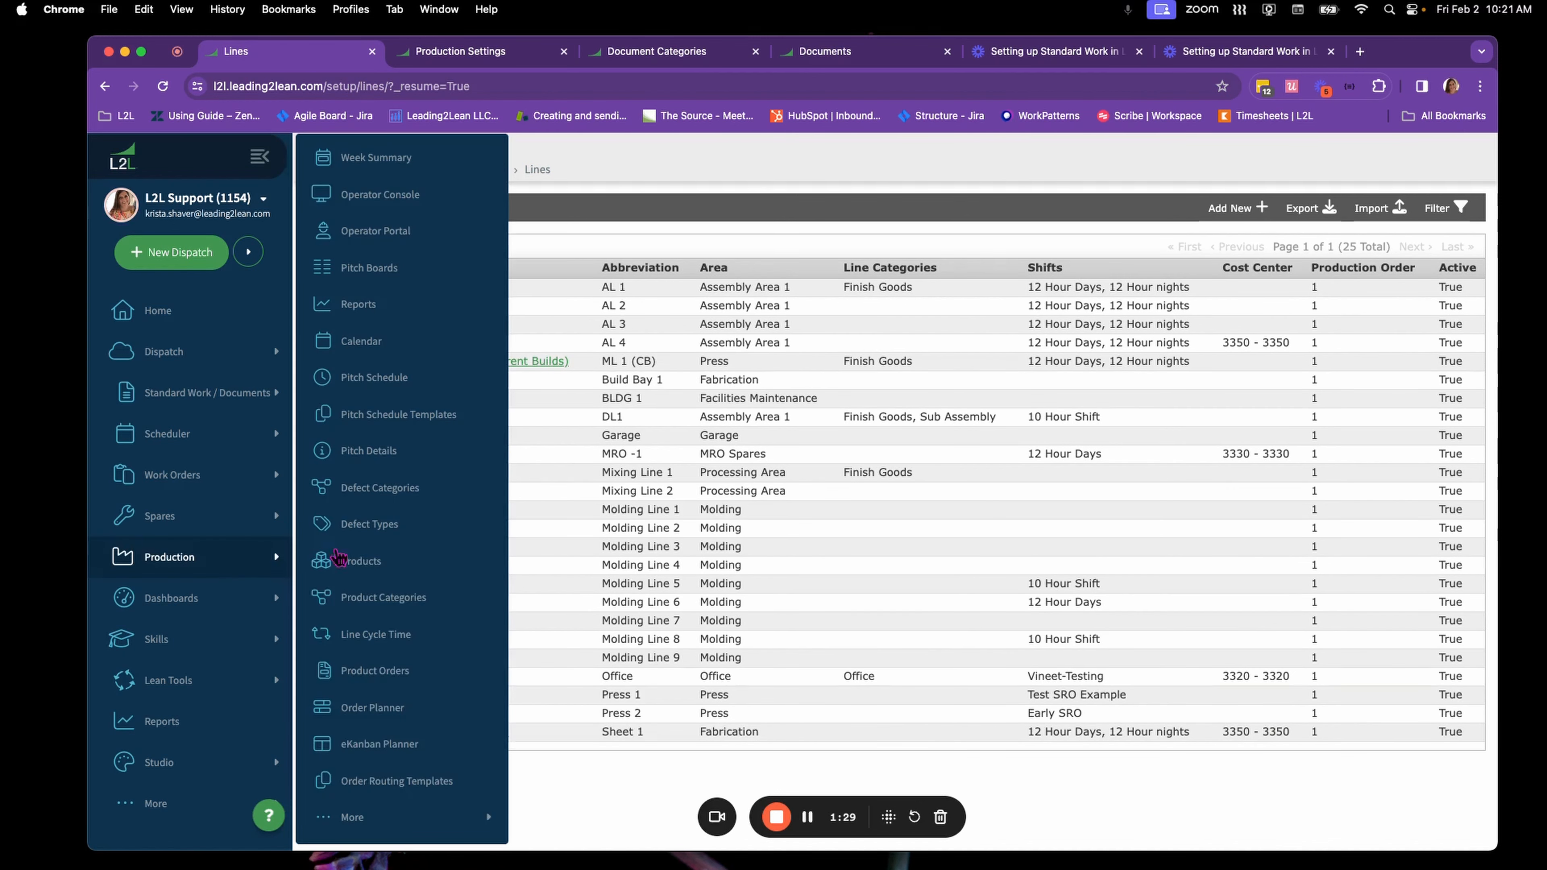
left_click(447, 820)
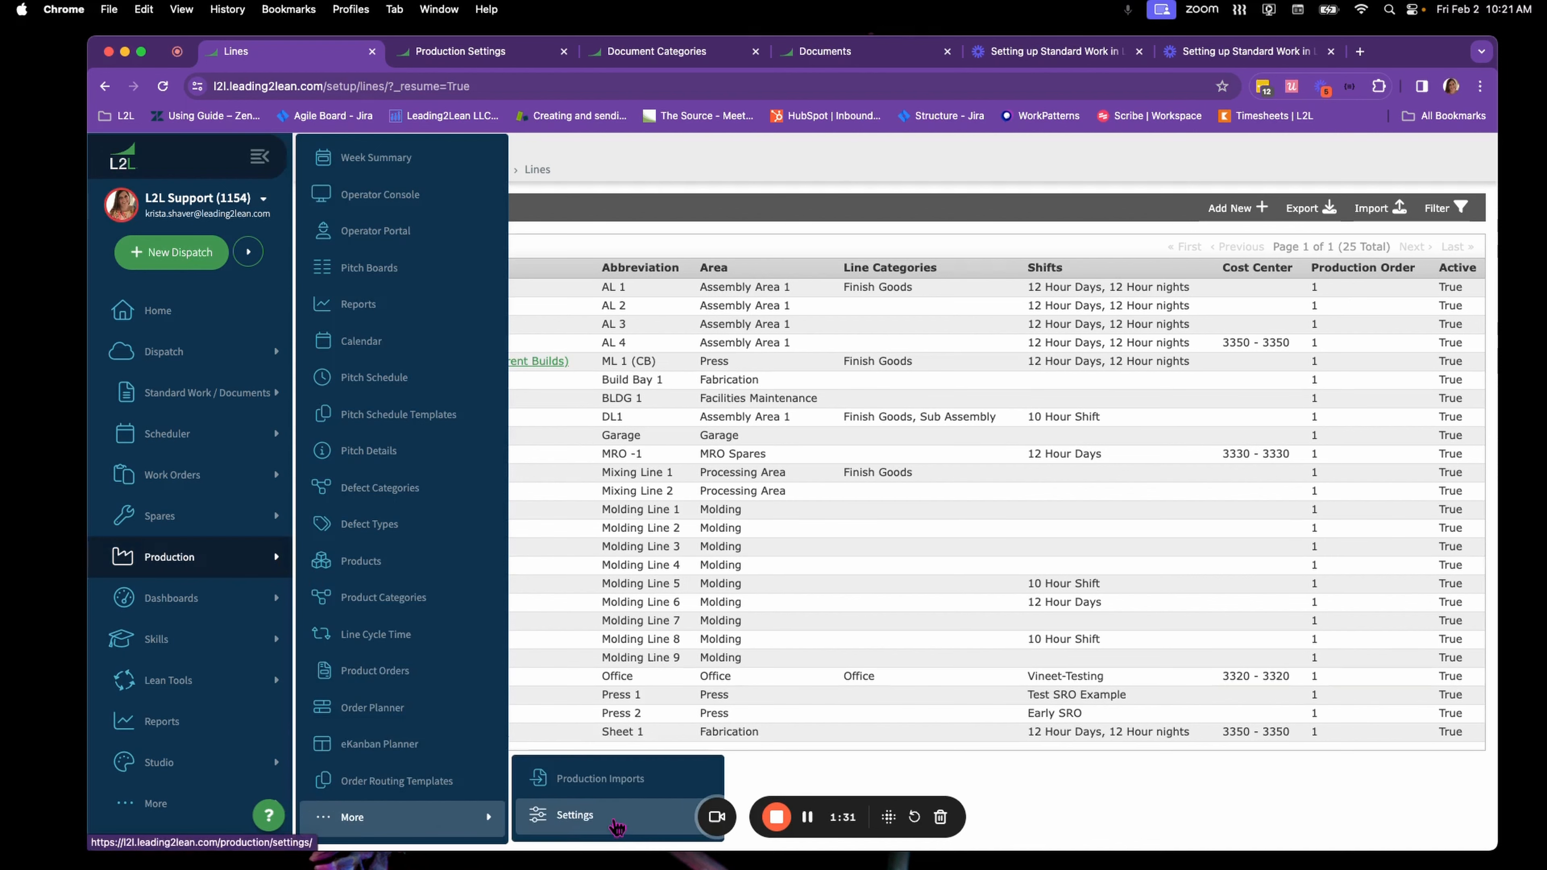
left_click(617, 827)
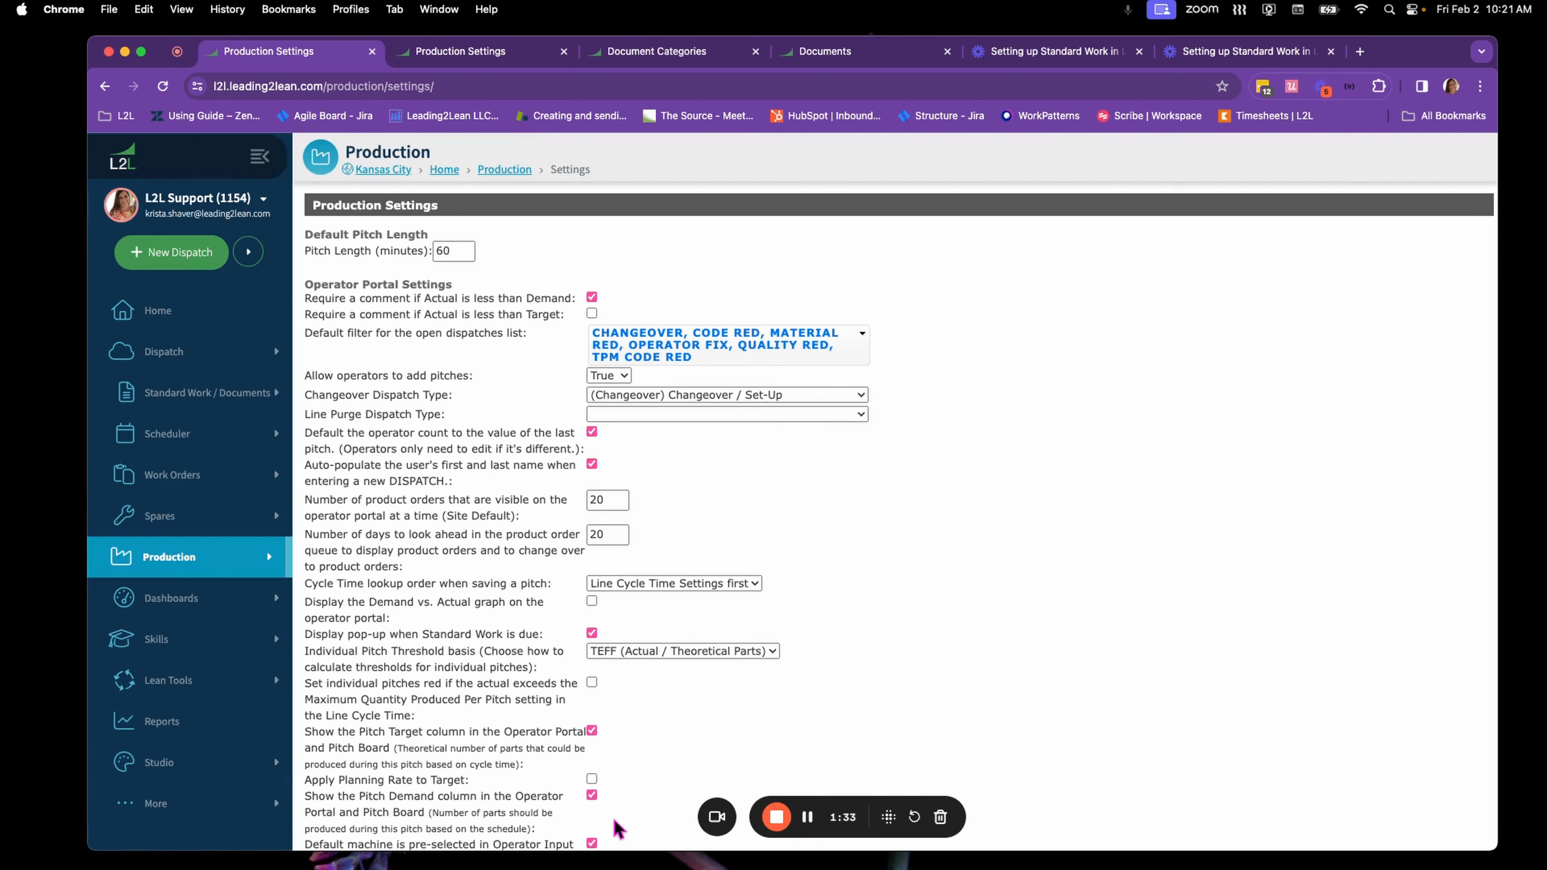
mouse_move(403, 634)
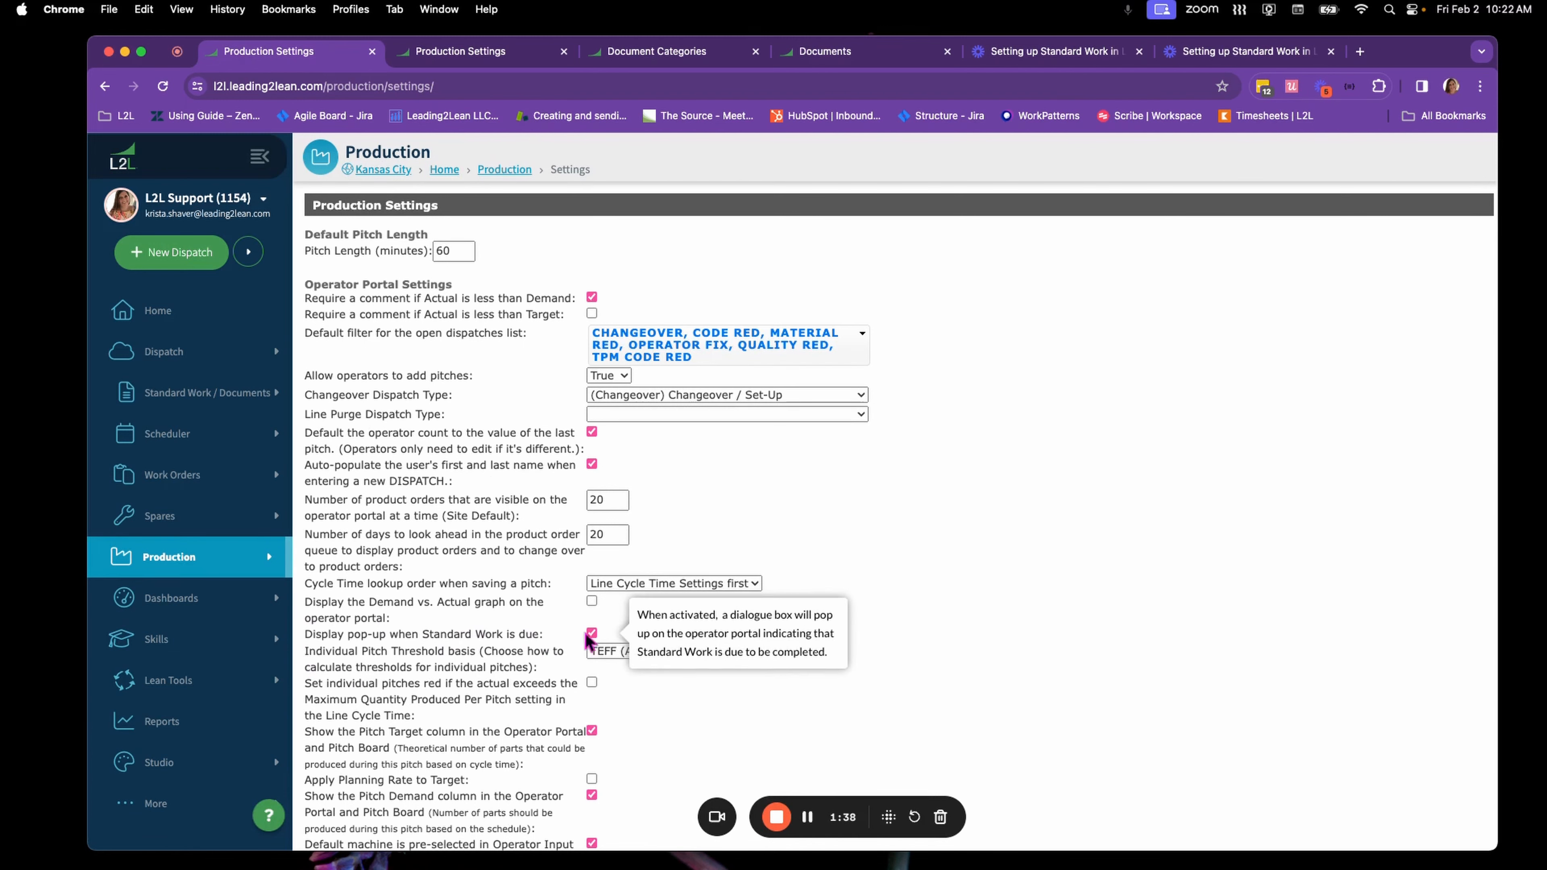
scroll(608, 637, "down", 15)
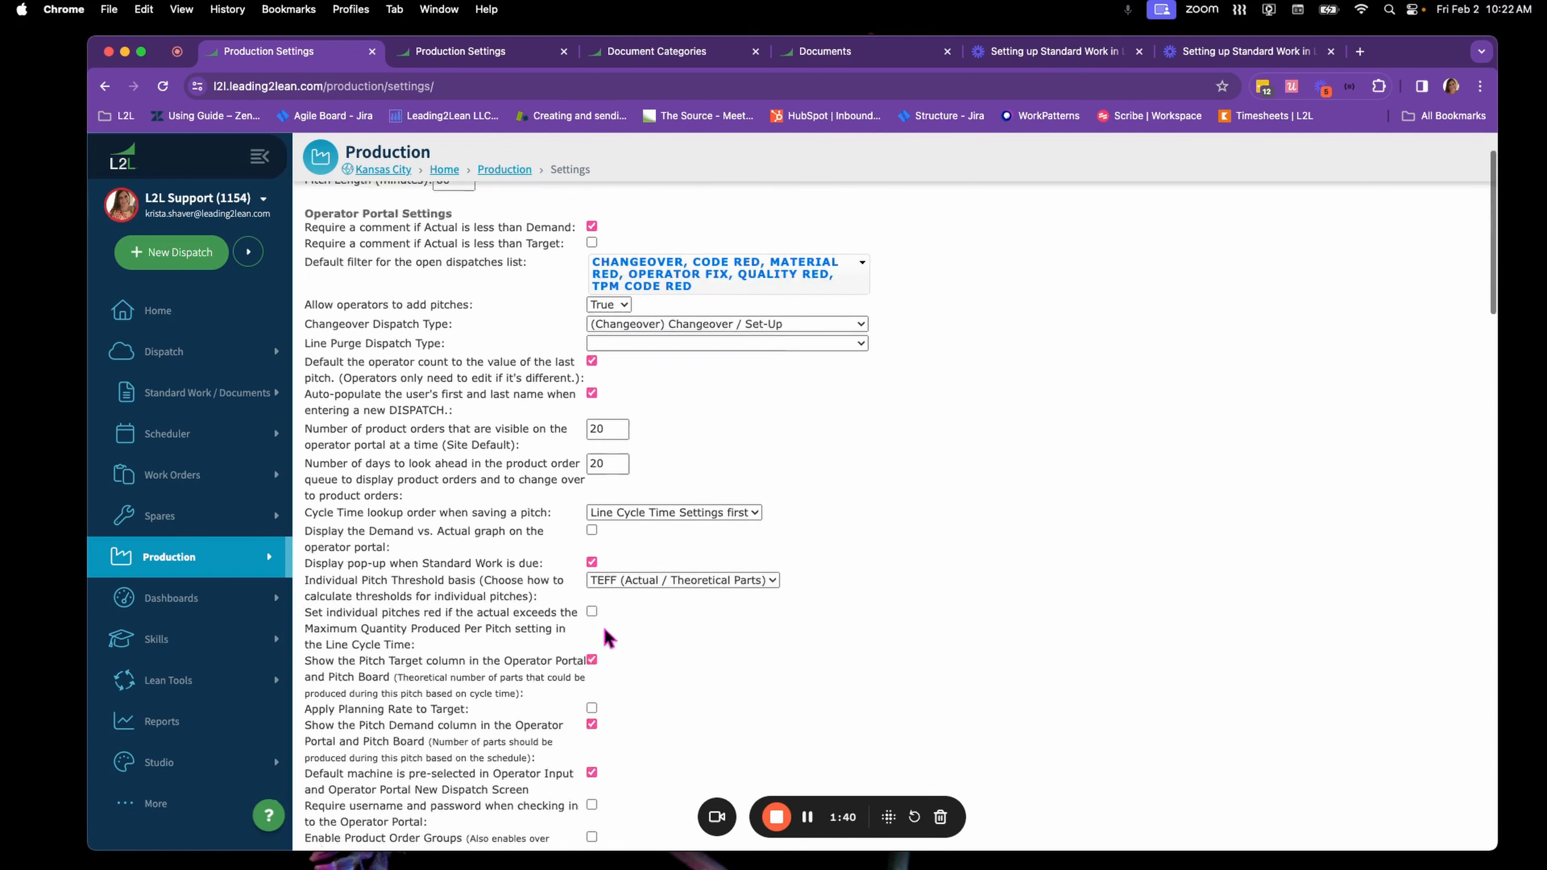
scroll(608, 637, "down", 4)
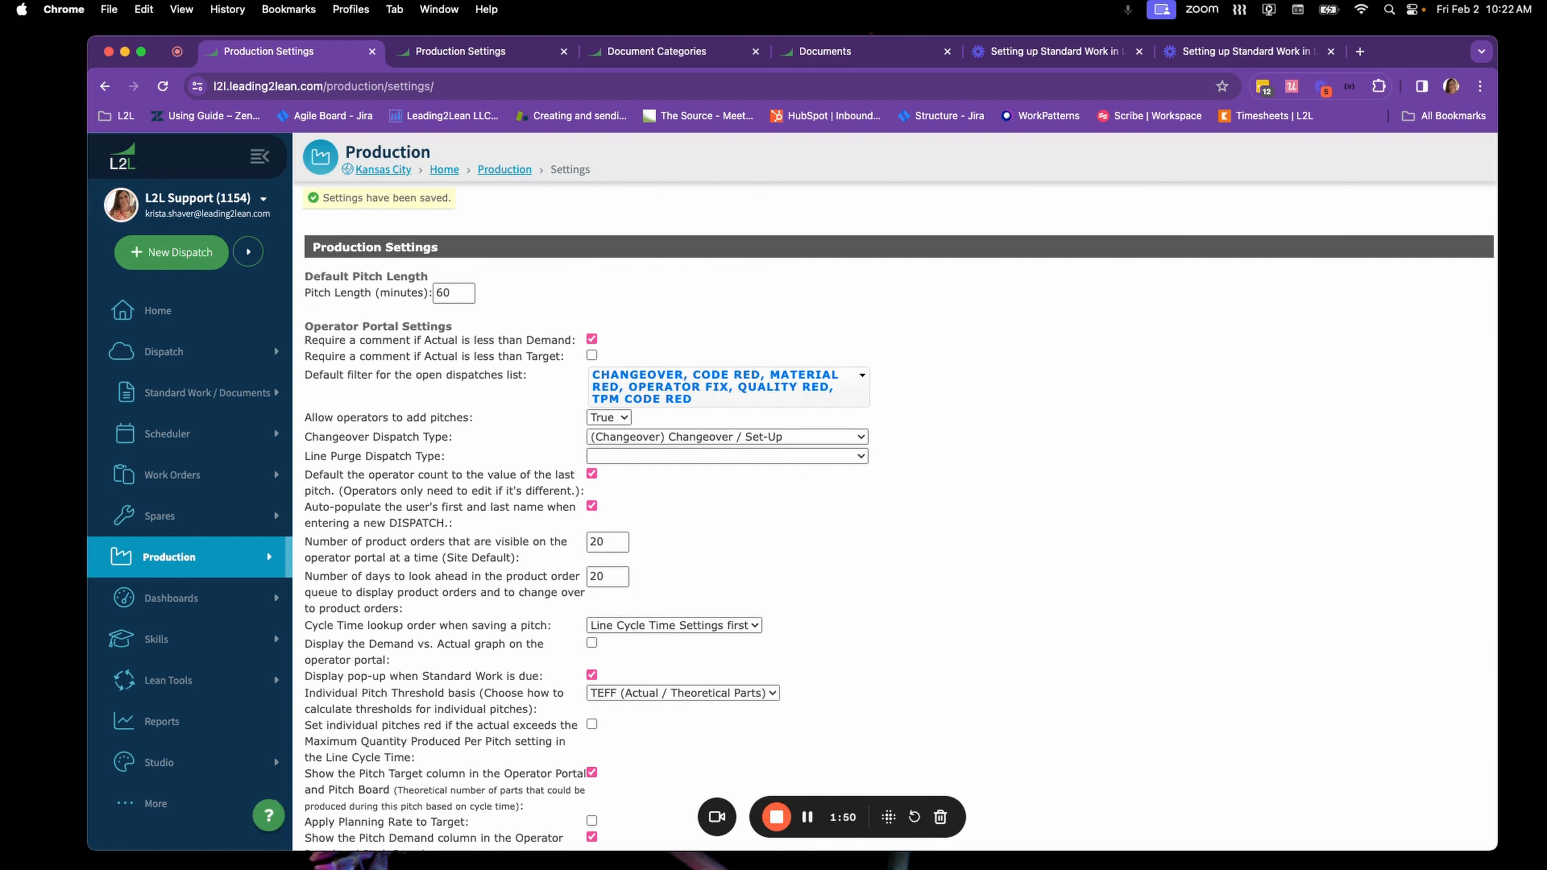
Open the Safety document category and check its Production Standard Work setting
left_click(242, 402)
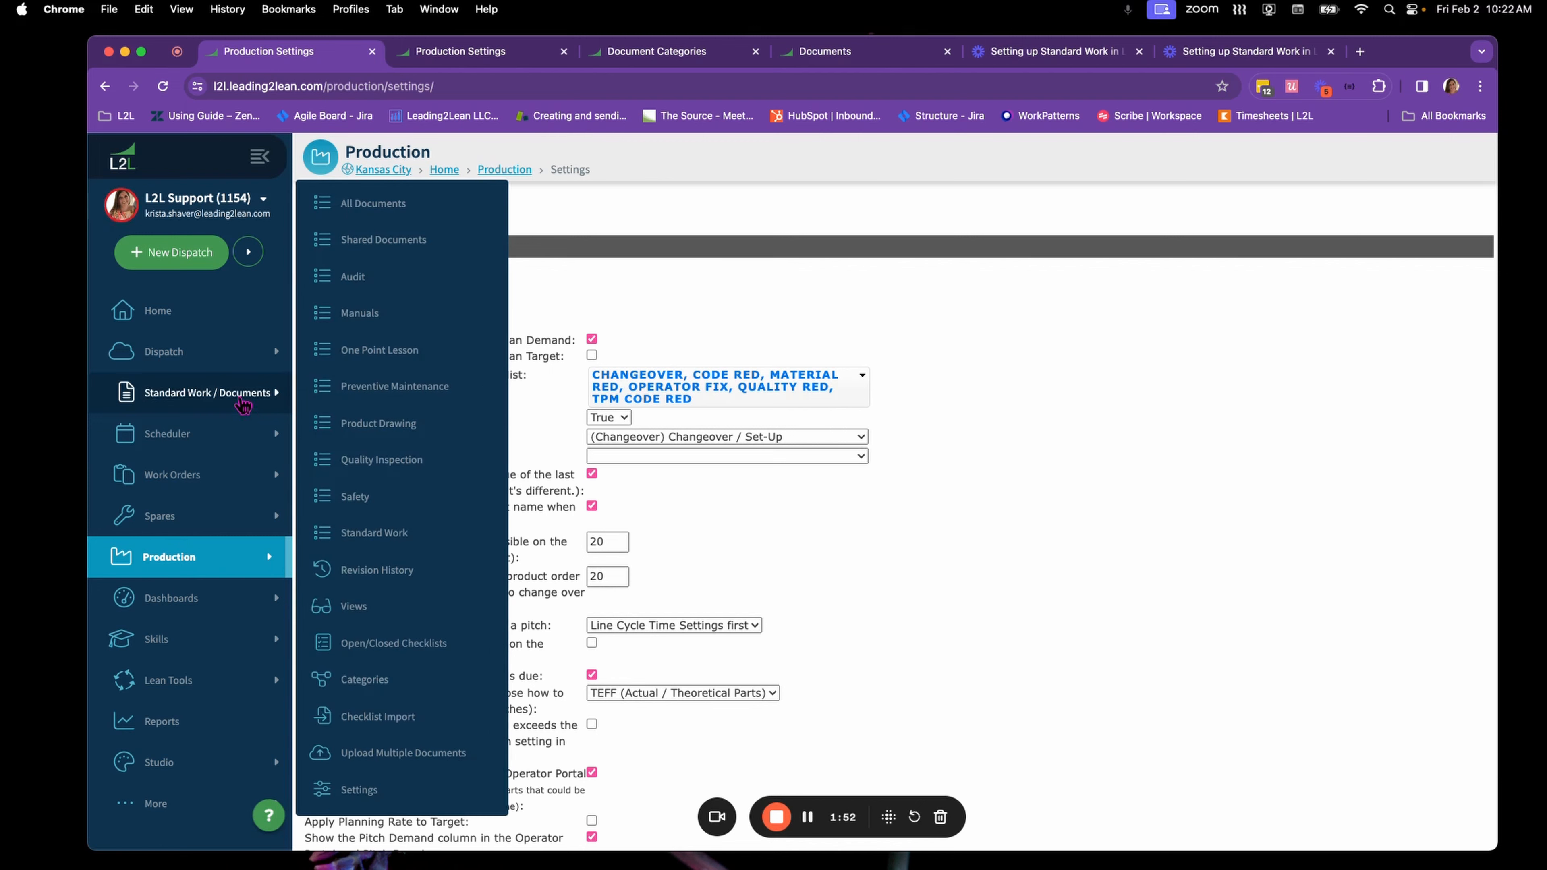
left_click(384, 683)
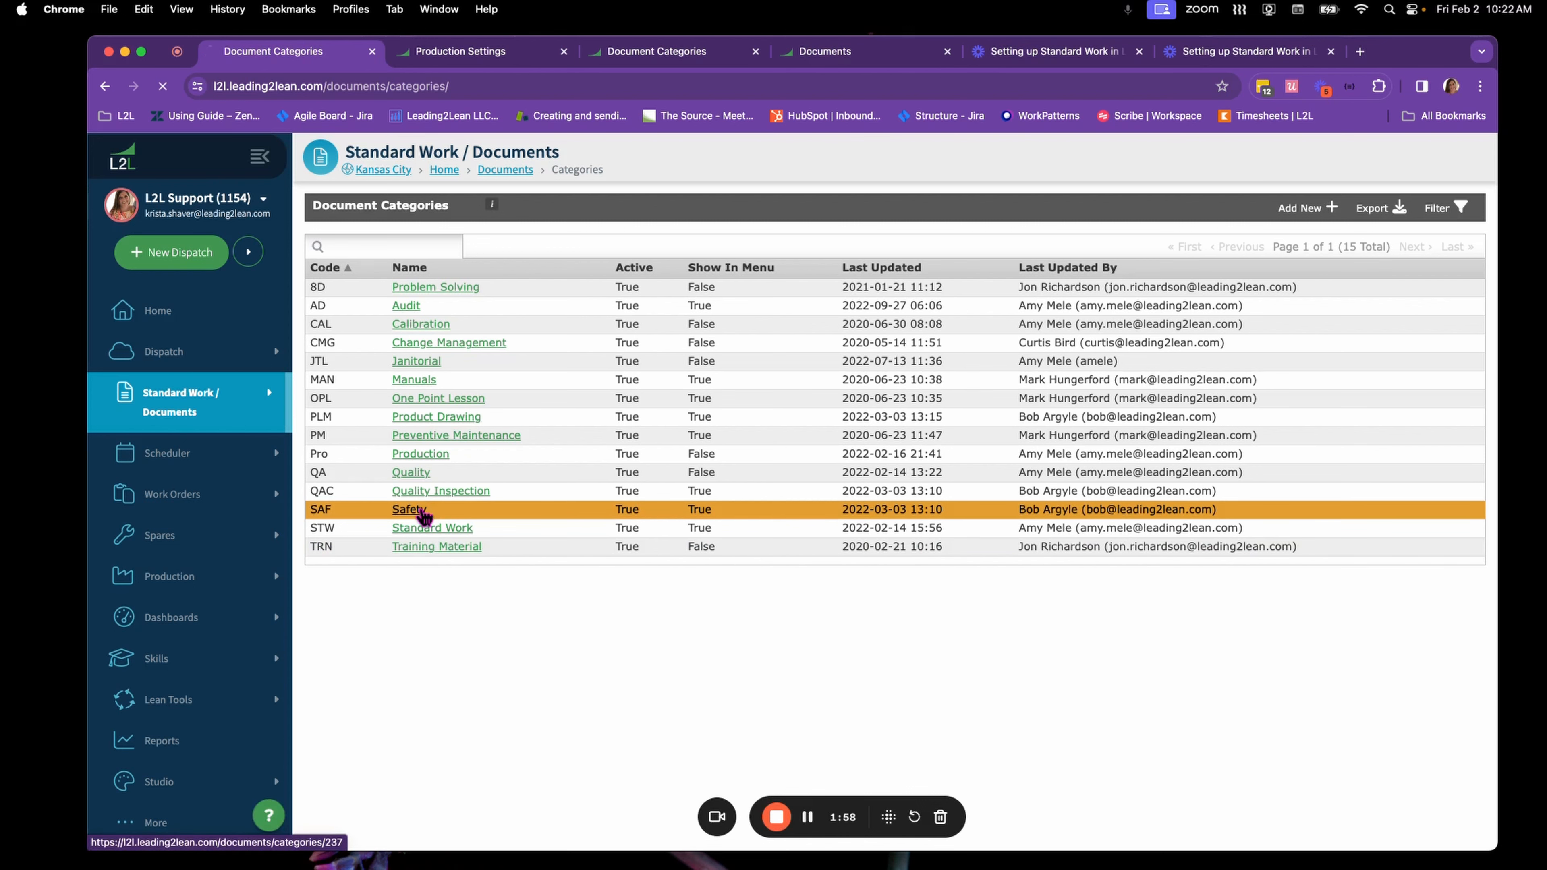
left_click(407, 510)
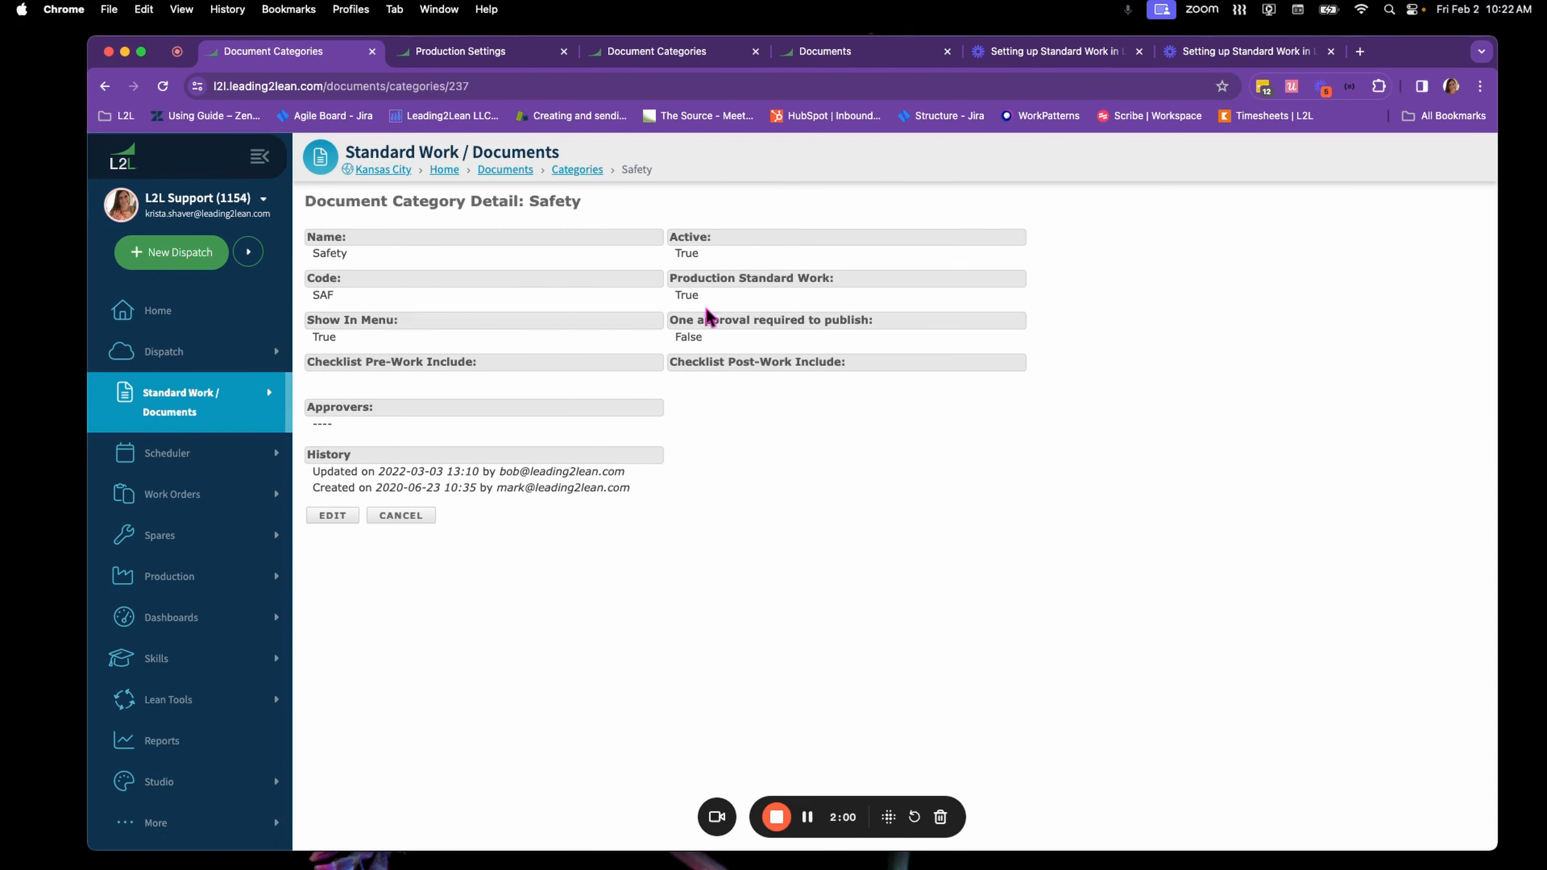
left_click_drag(707, 301, 666, 303)
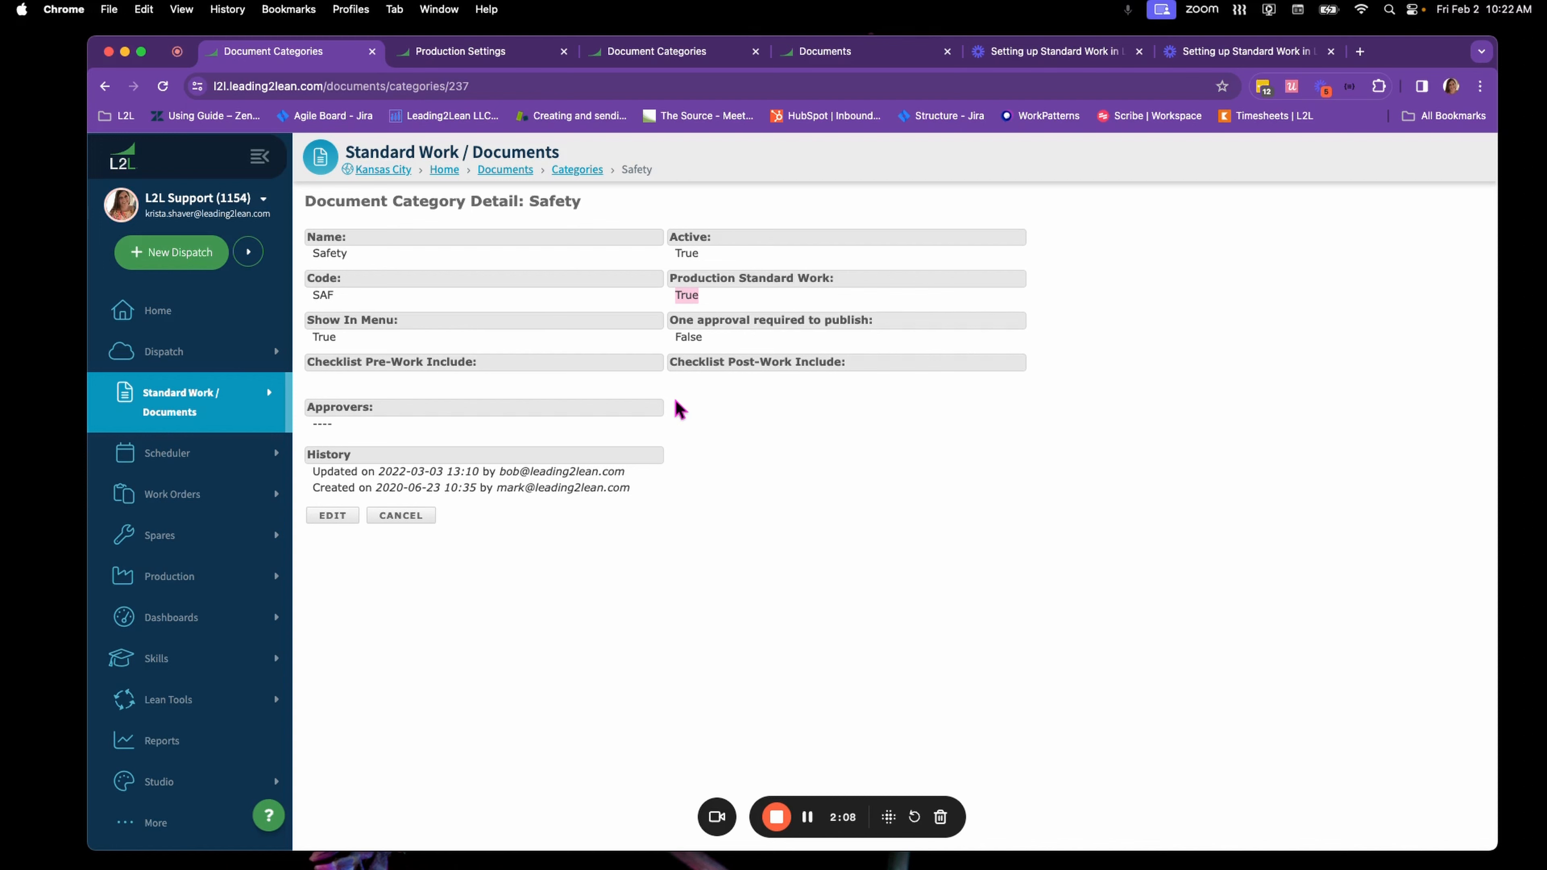
Search all documents for "safety" and open the Safety Check document
mouse_move(227, 396)
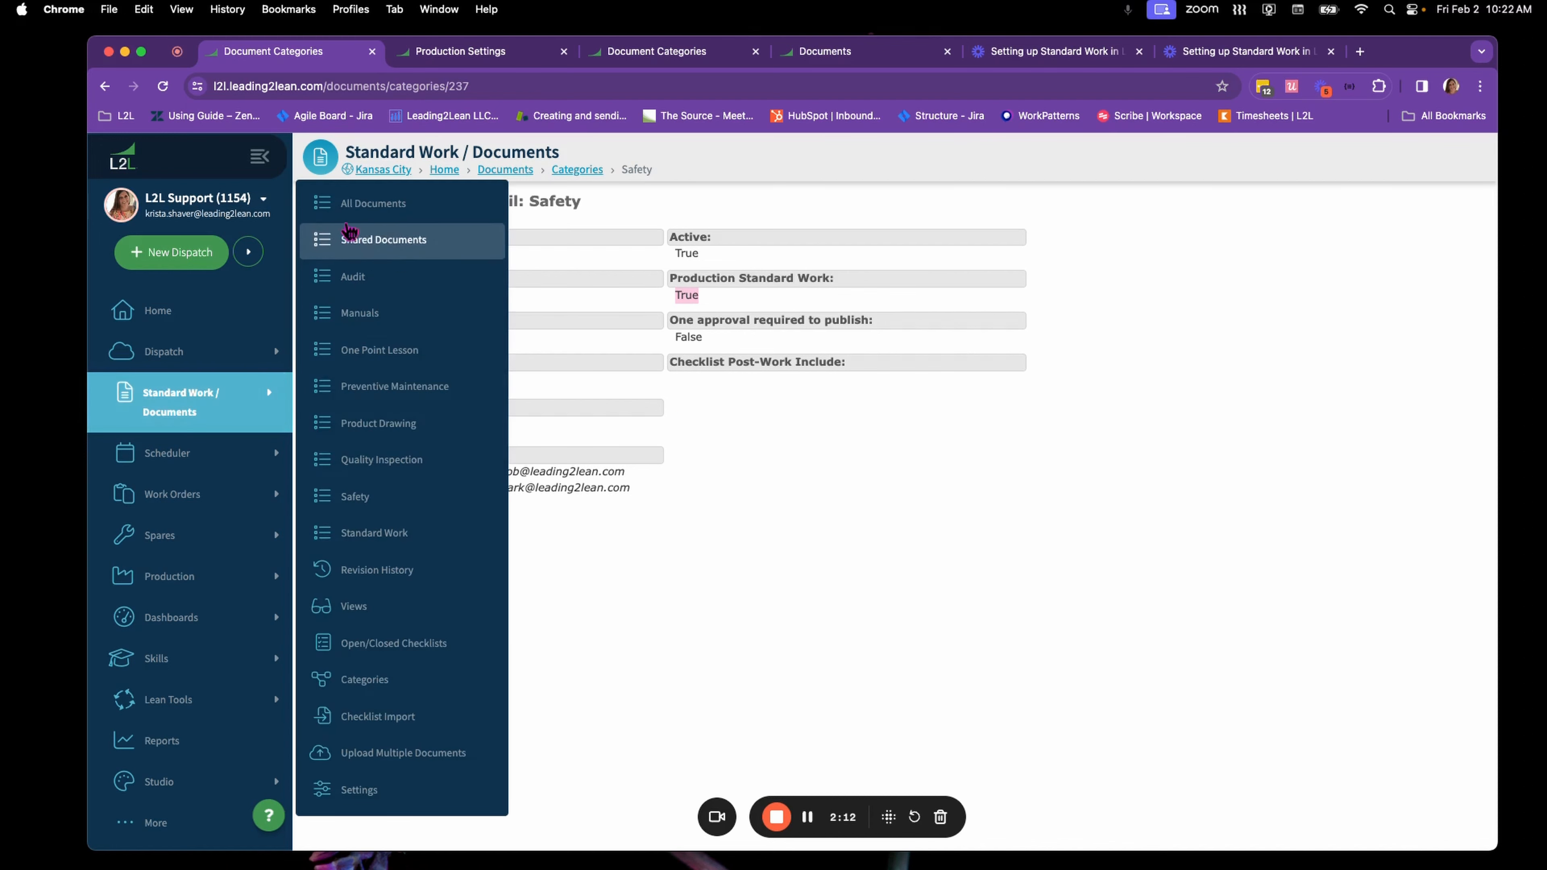
left_click(375, 204)
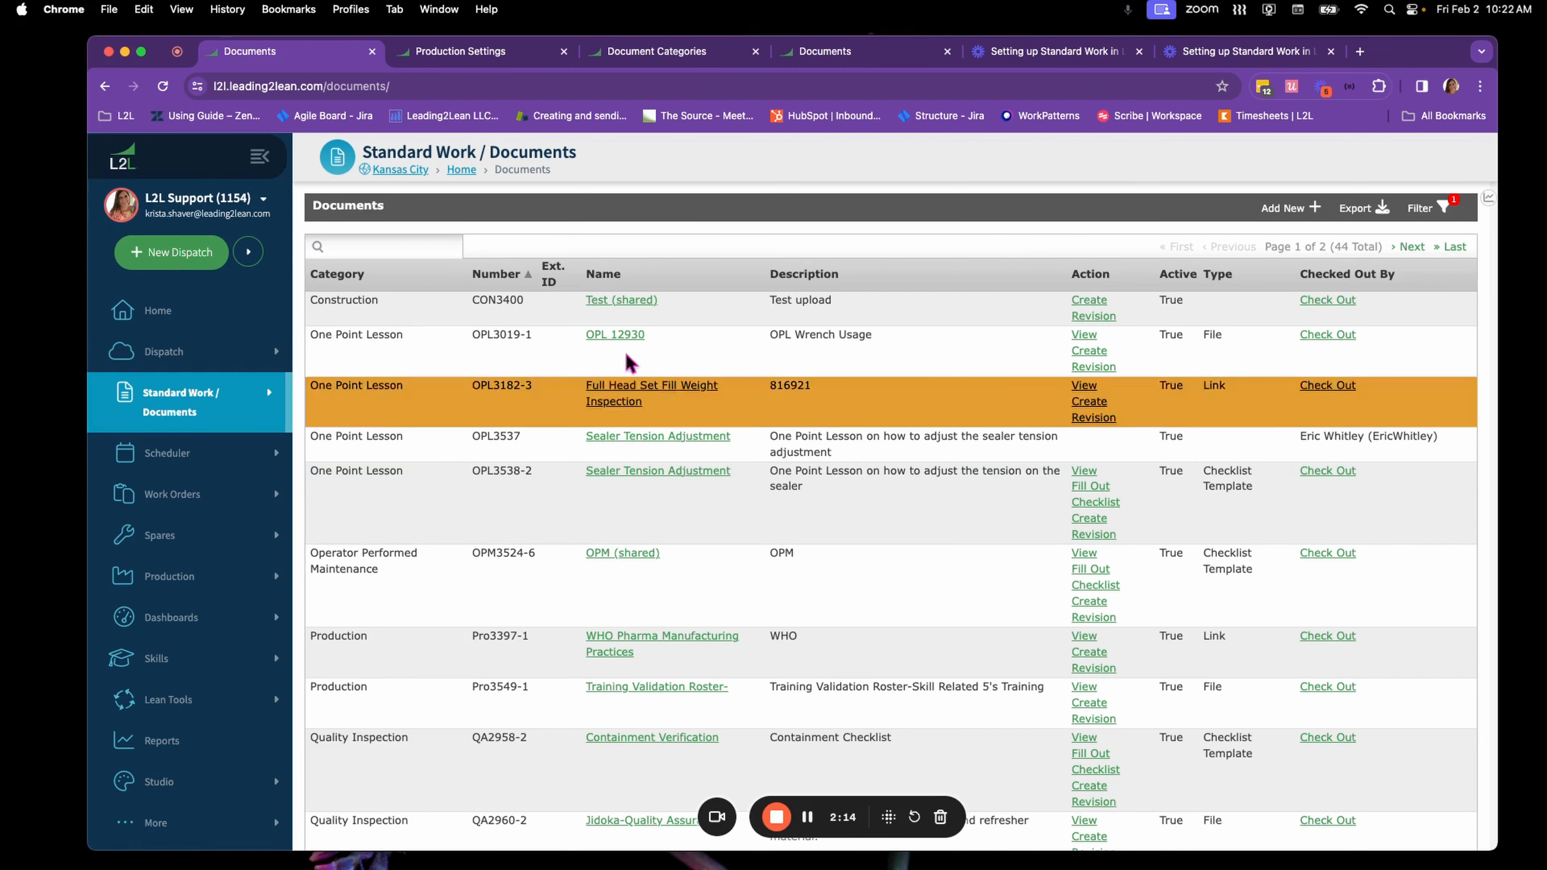
left_click(425, 247)
type("safety")
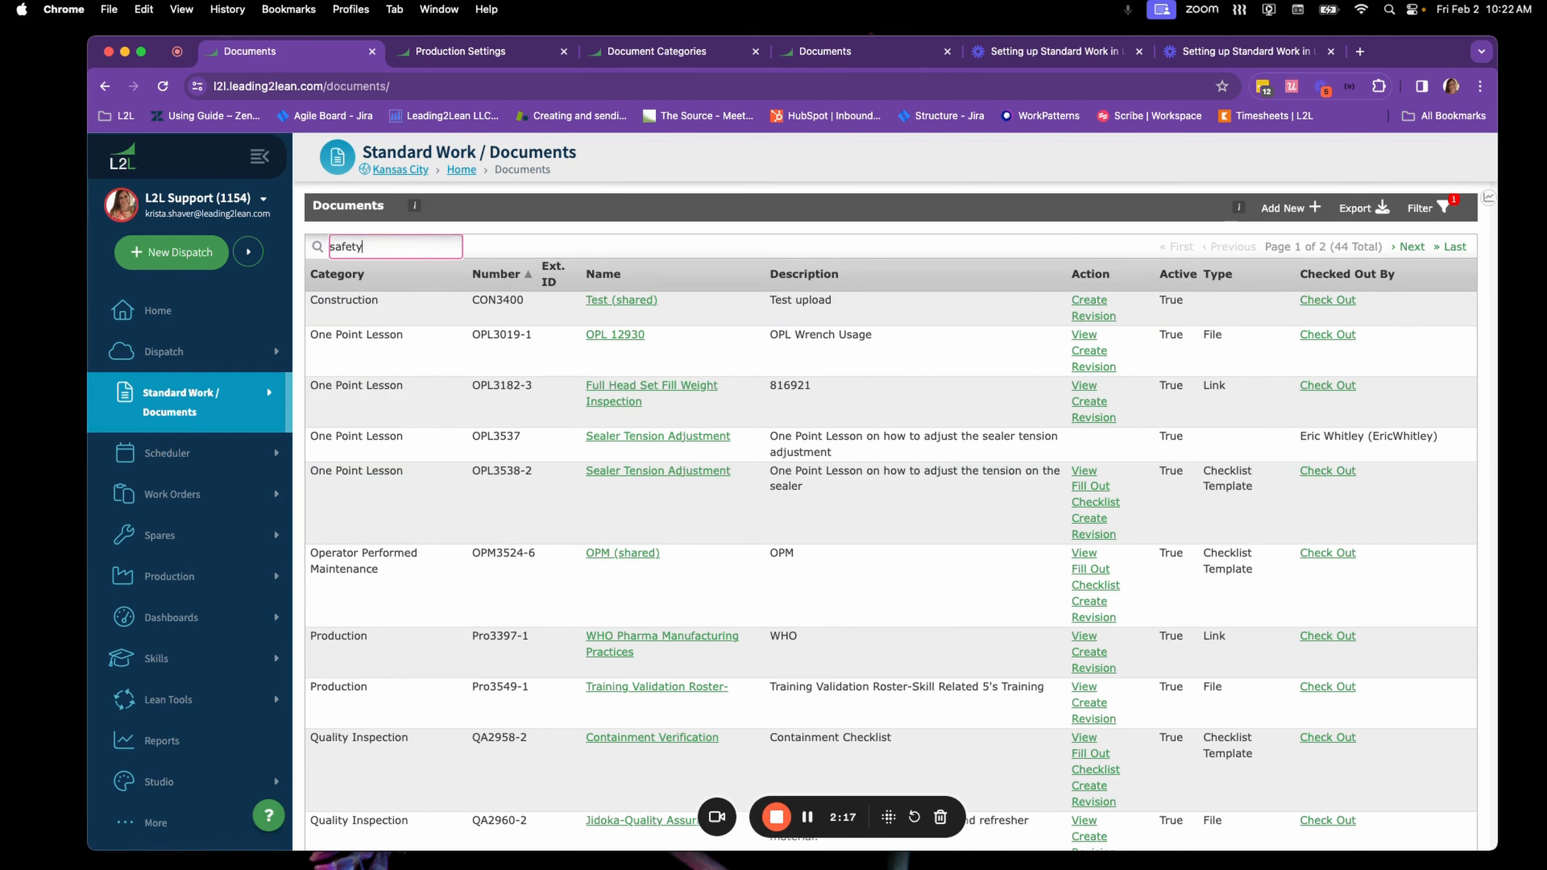
key("Return")
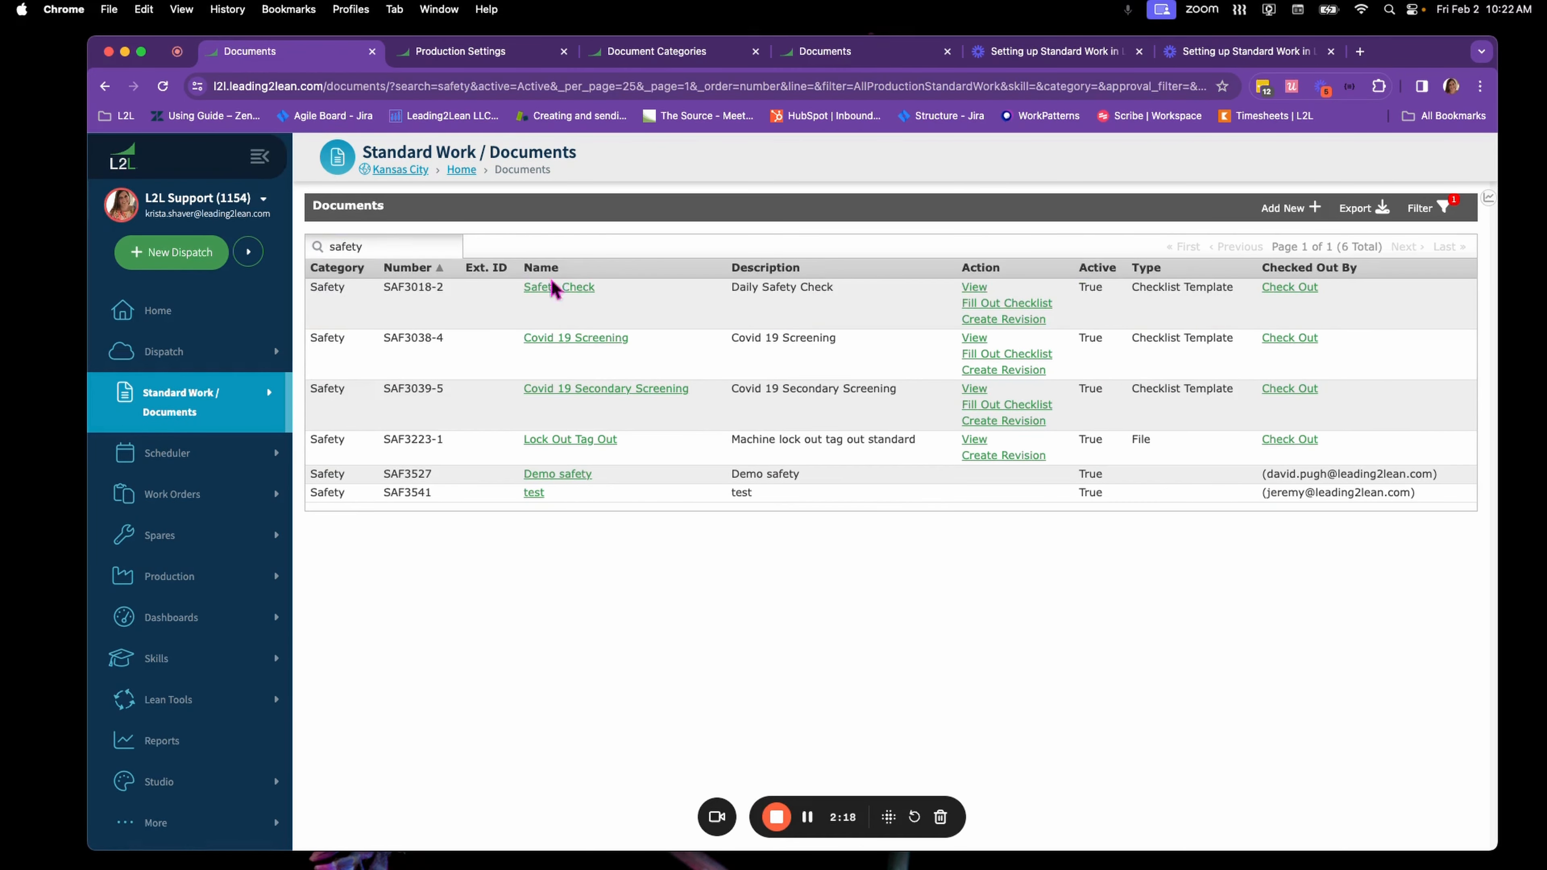
left_click(572, 289)
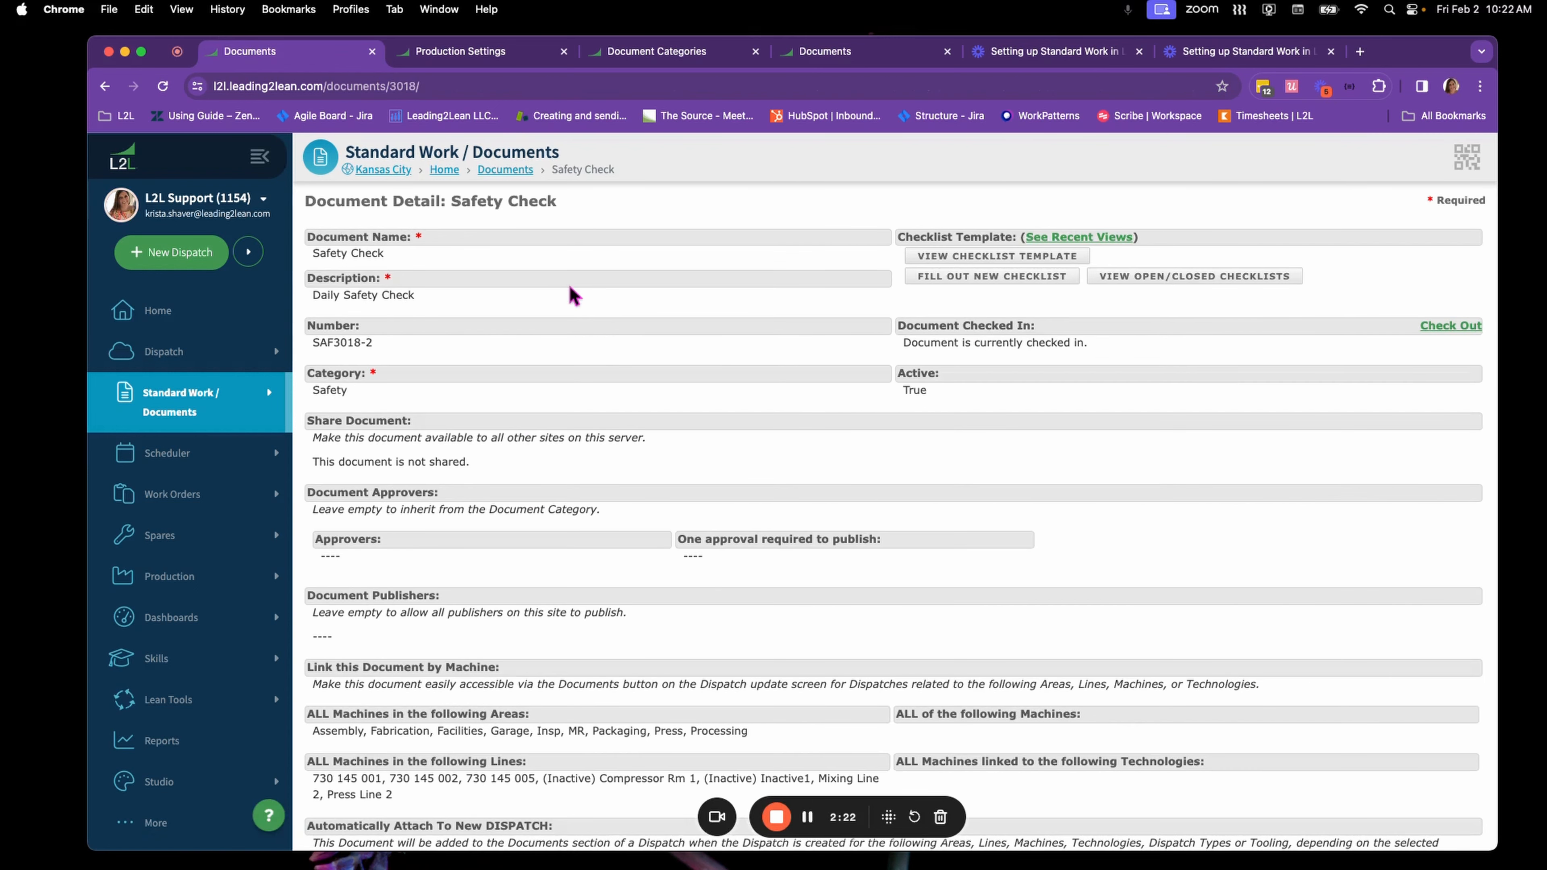
Review the lines linked to the Safety Check document and open its checklist template for editing
scroll(572, 297, "down", 5)
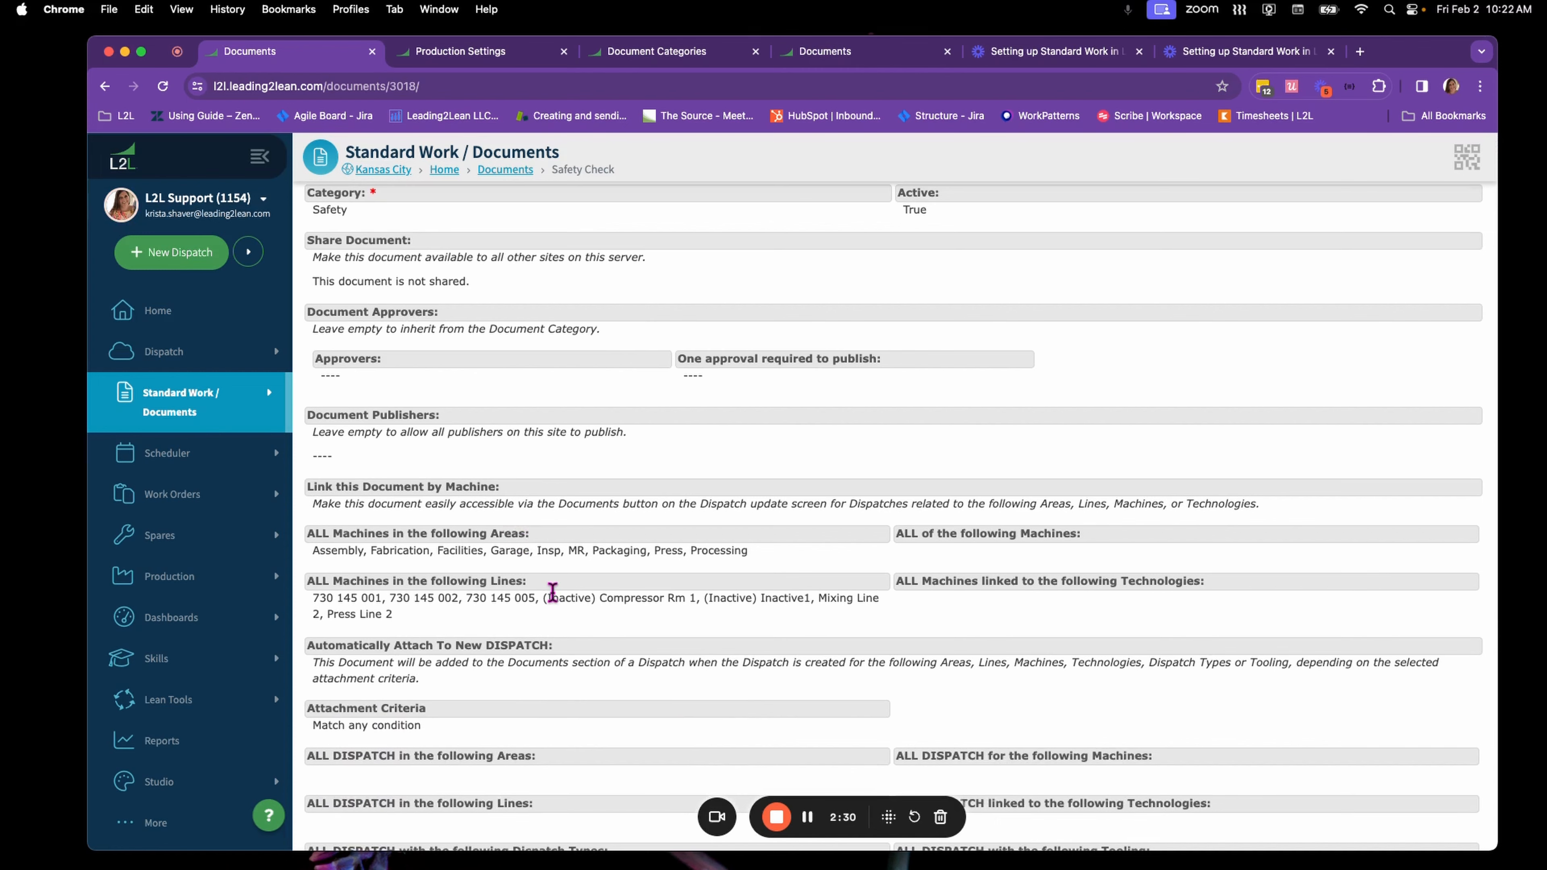
scroll(553, 594, "up", 5)
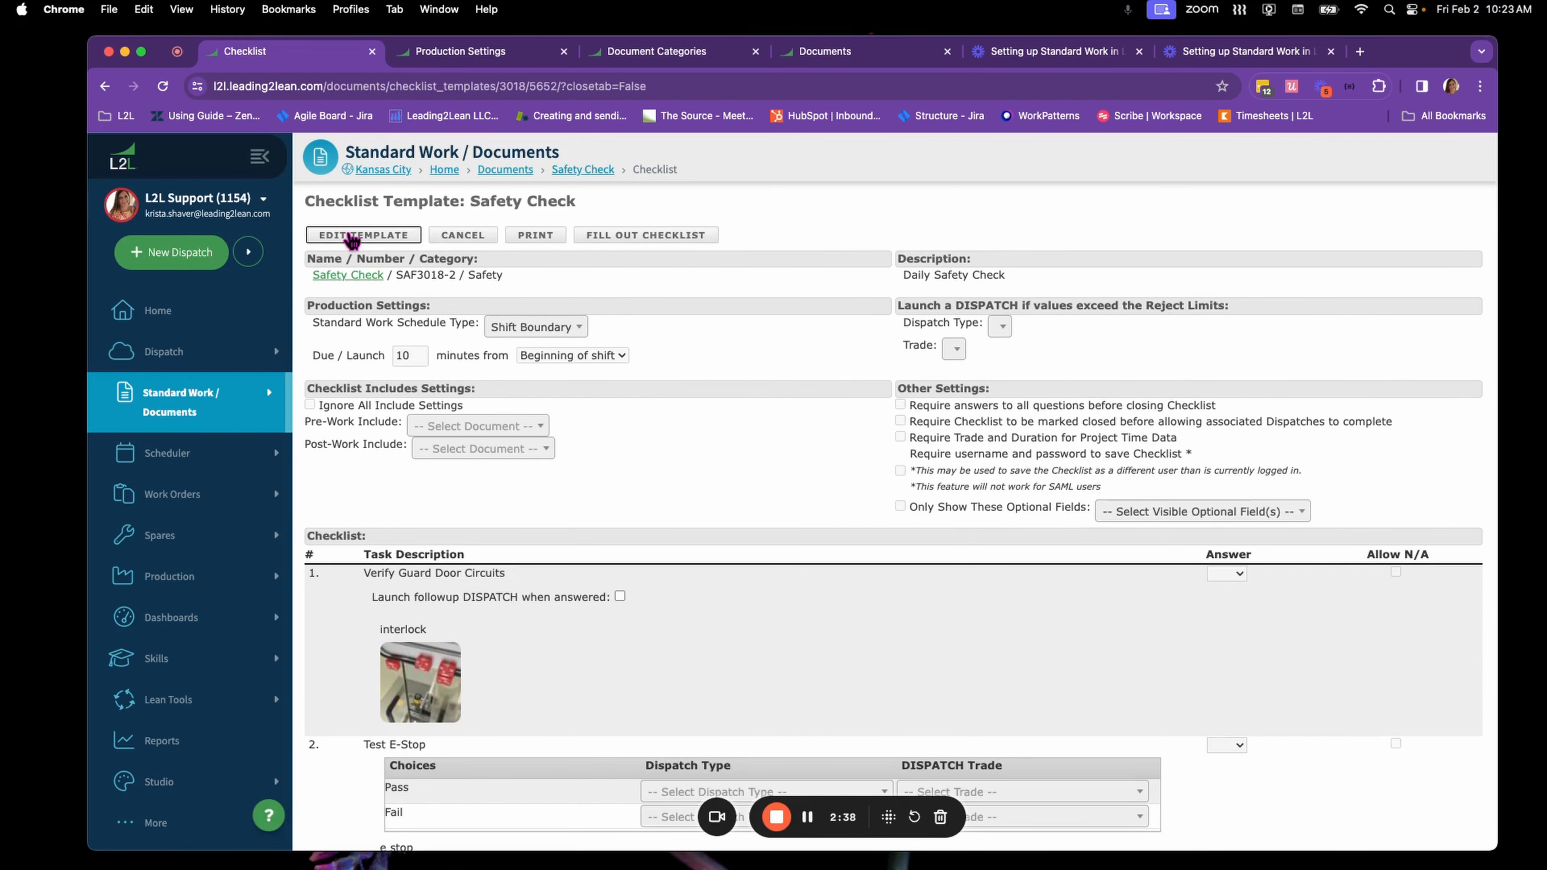
left_click(352, 237)
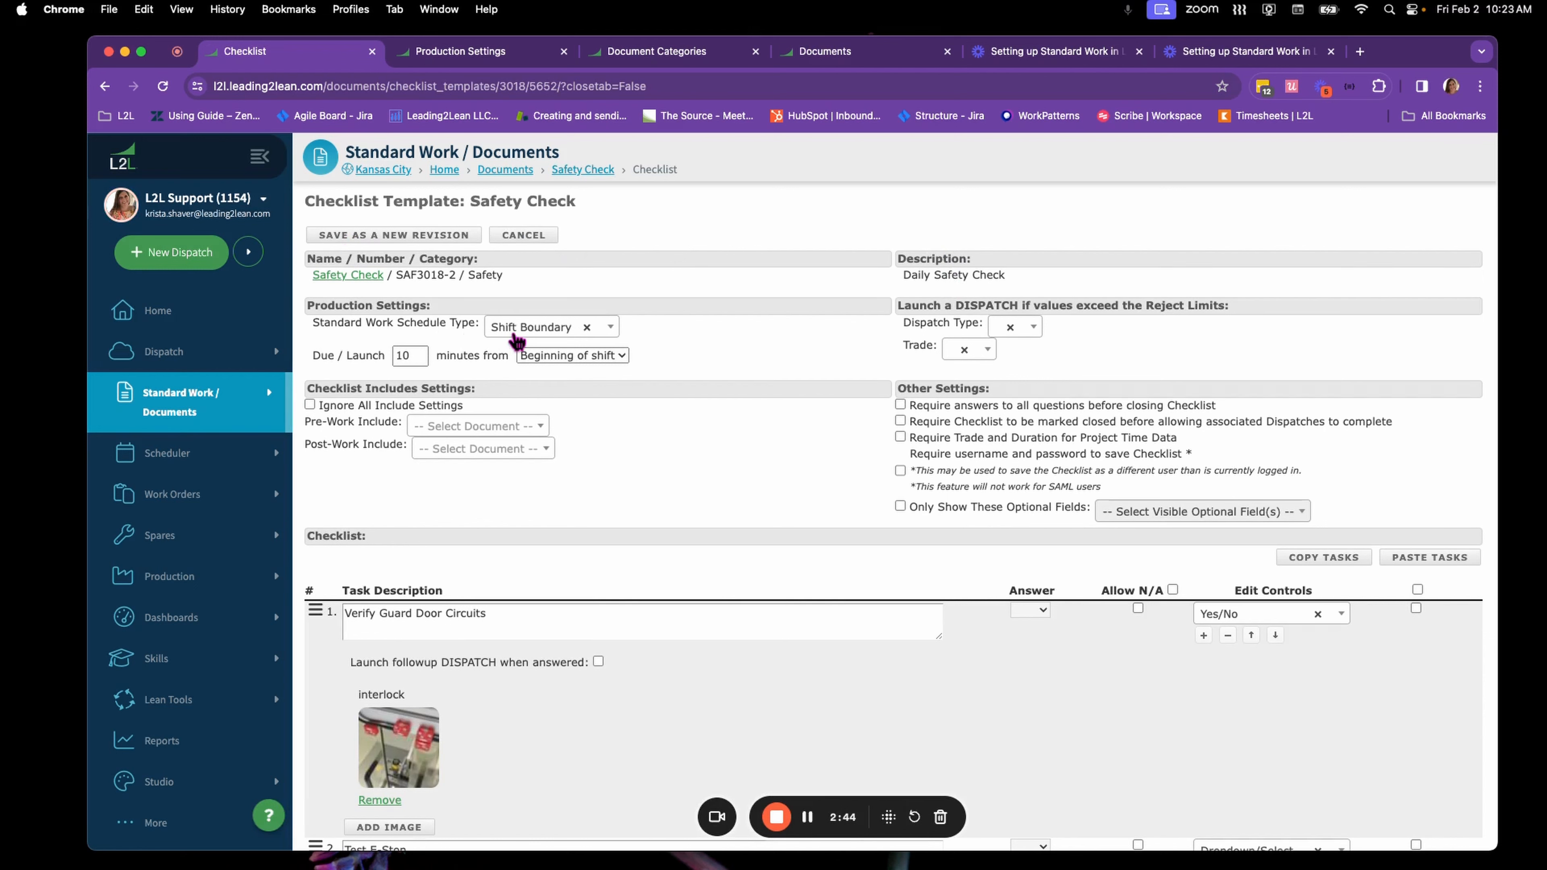
View the Standard Work schedule types, keep Shift Boundary, and view the shift reference options for its due time
left_click(522, 337)
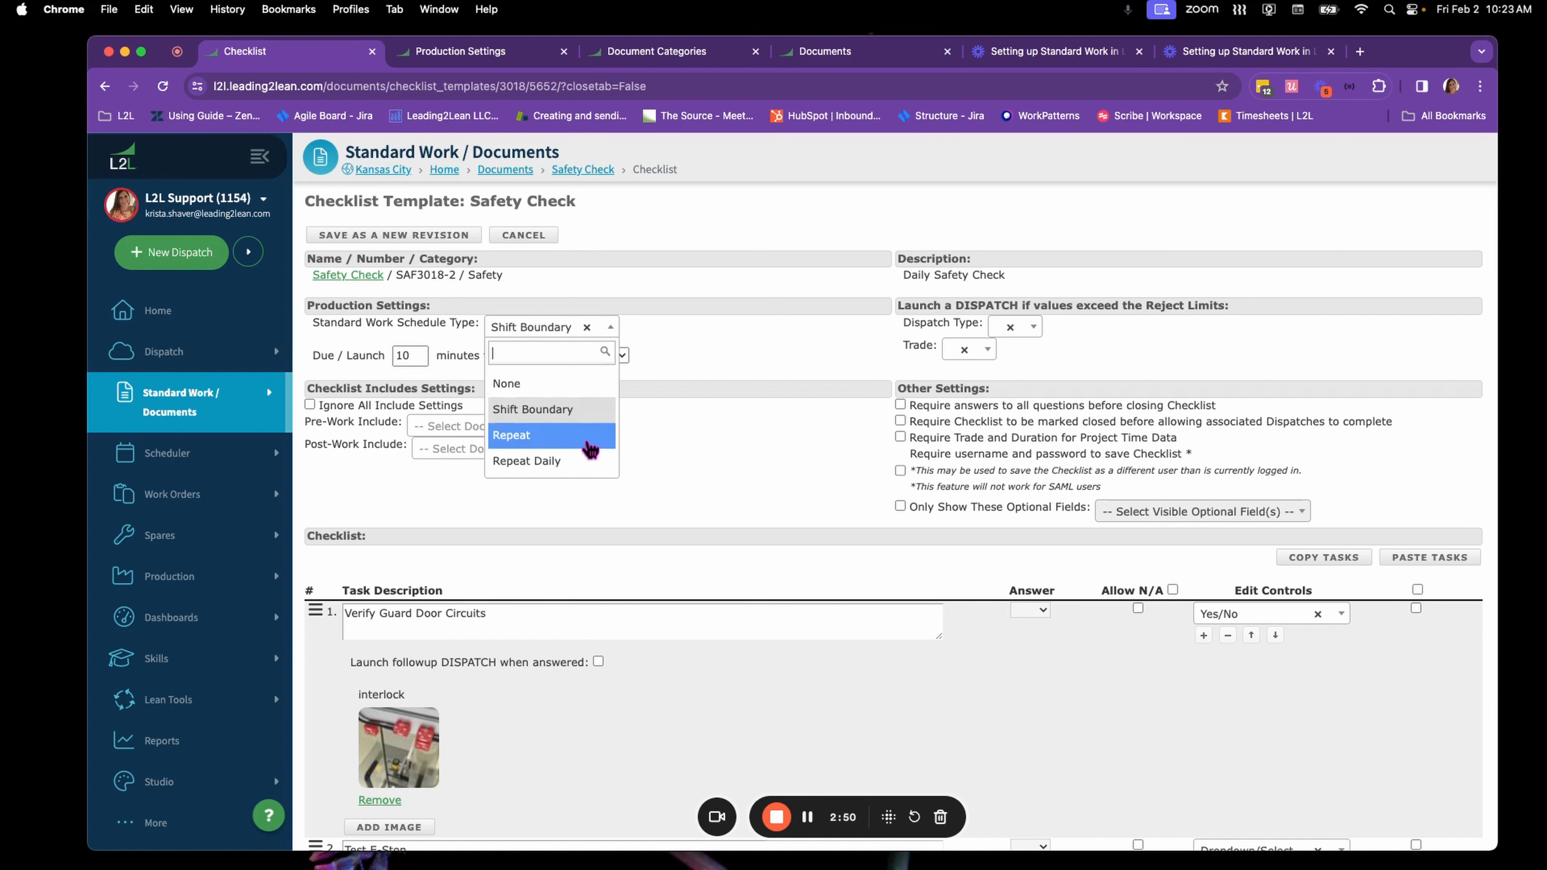
left_click(587, 408)
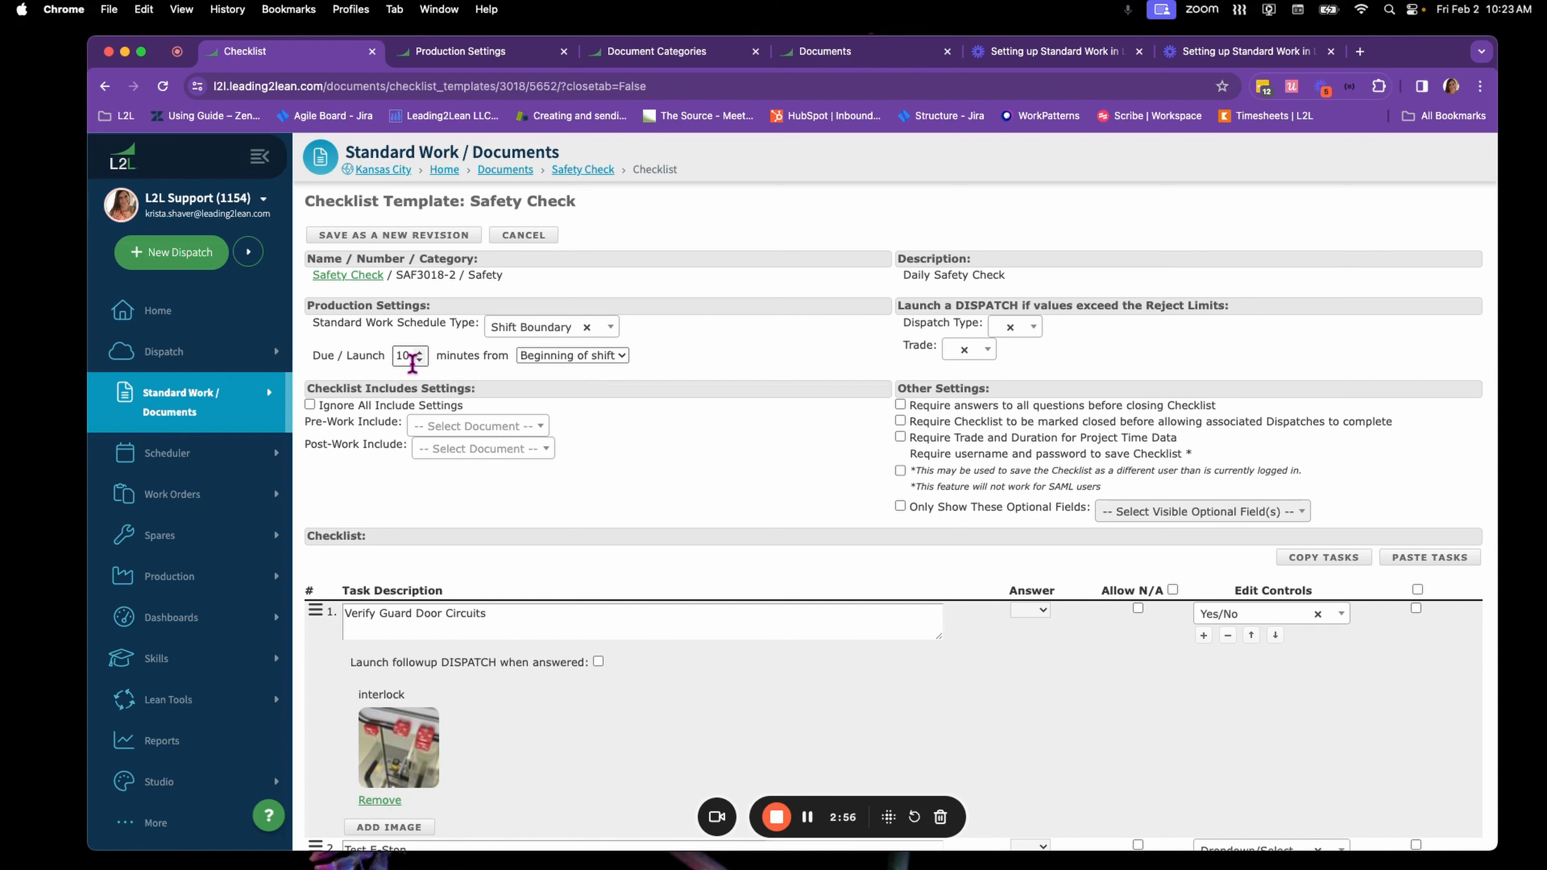
left_click(574, 357)
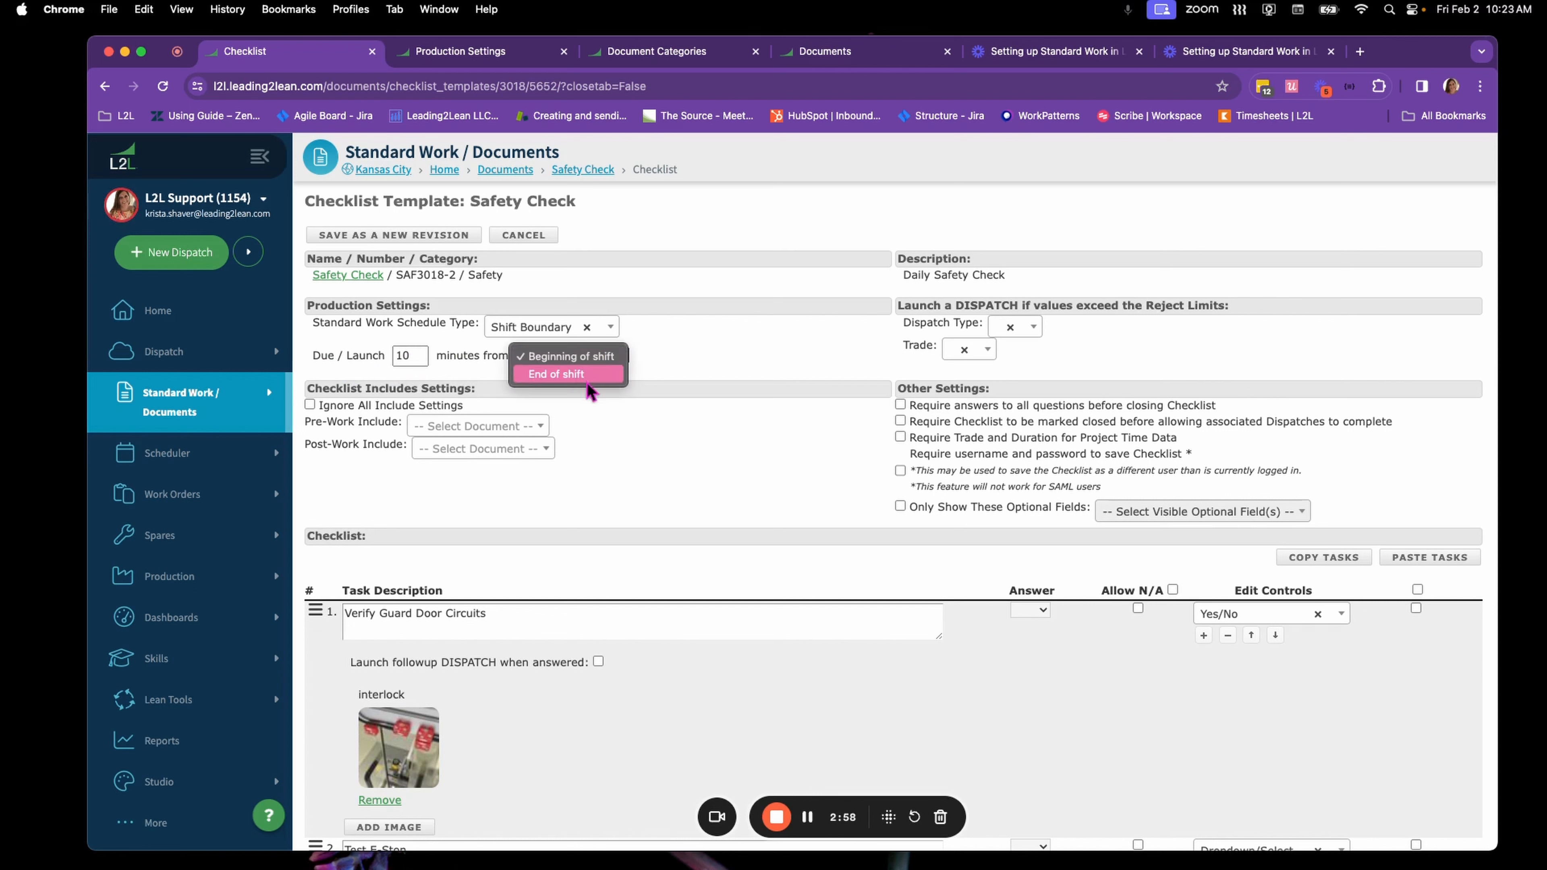
left_click(639, 370)
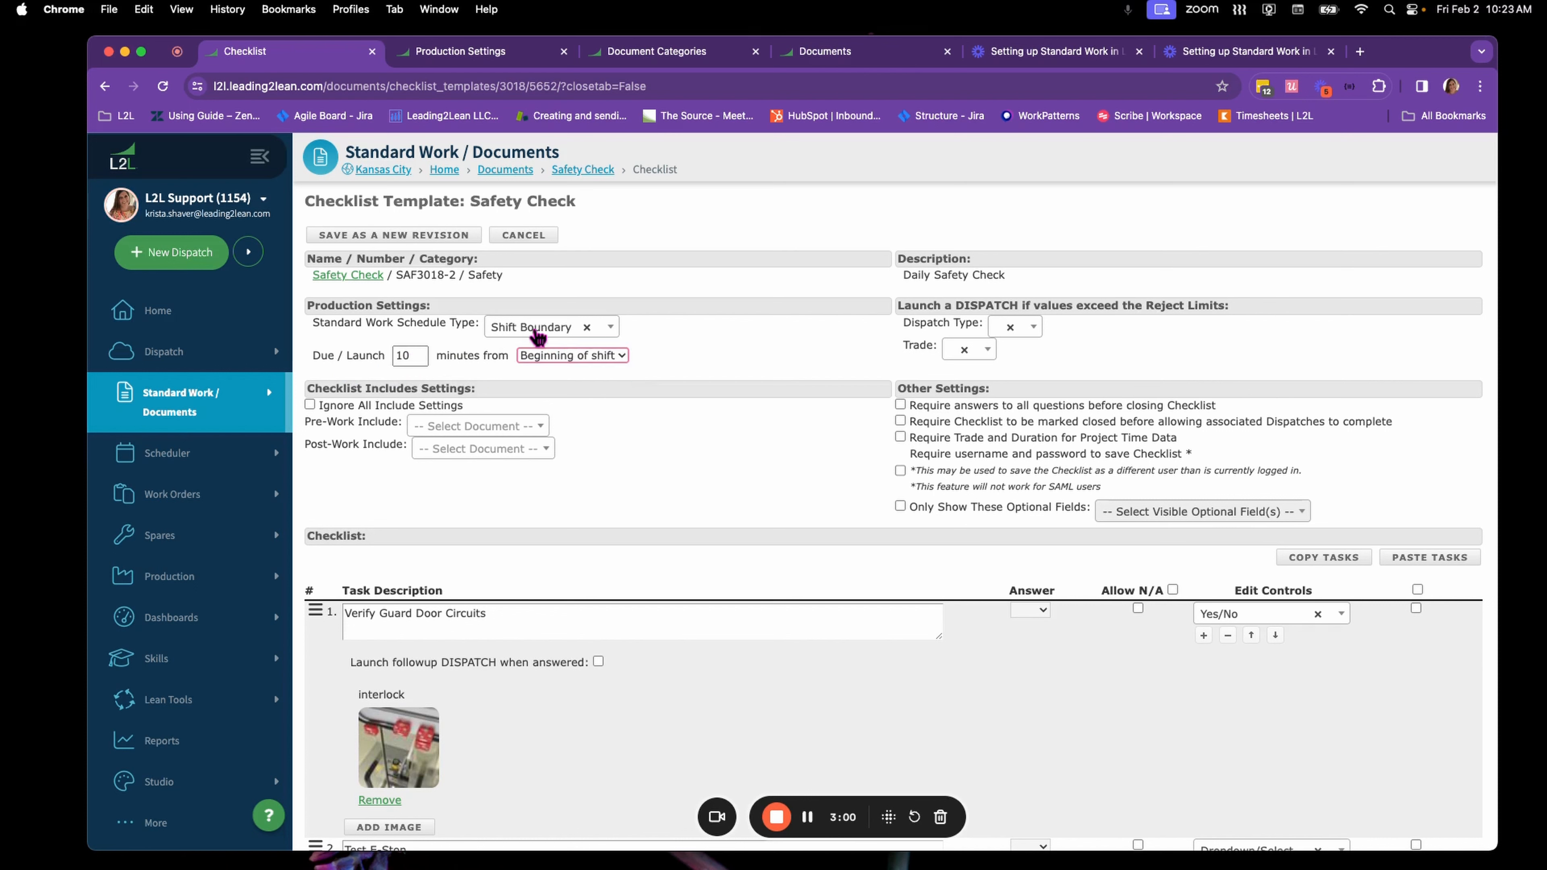
Try the Repeat and Repeat Daily schedule types for the checklist and view the Time of Day picker
left_click(535, 332)
left_click(550, 439)
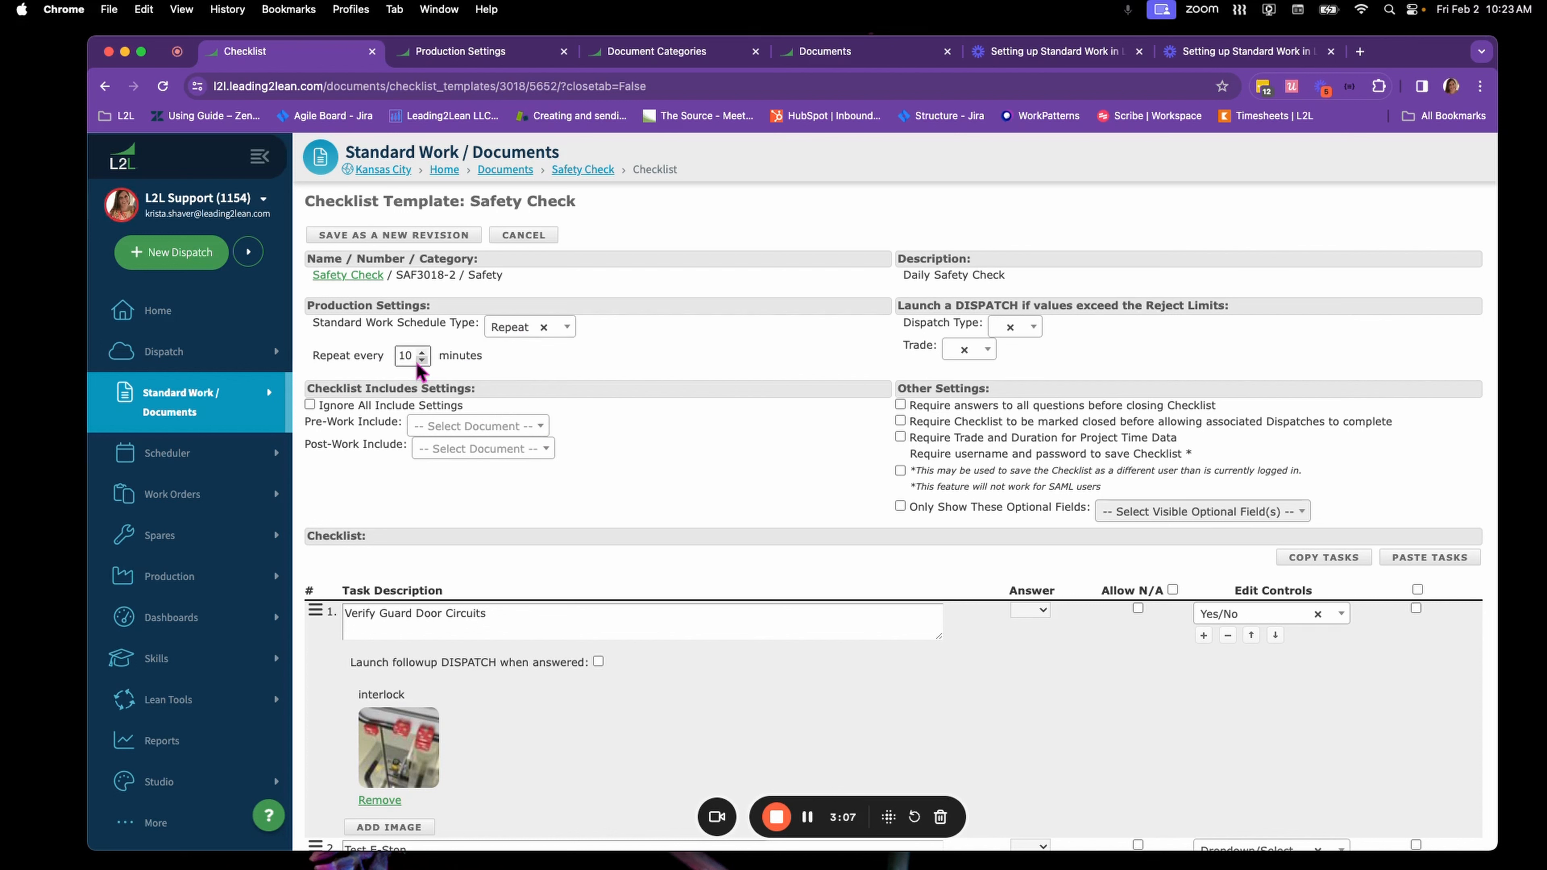
left_click(507, 332)
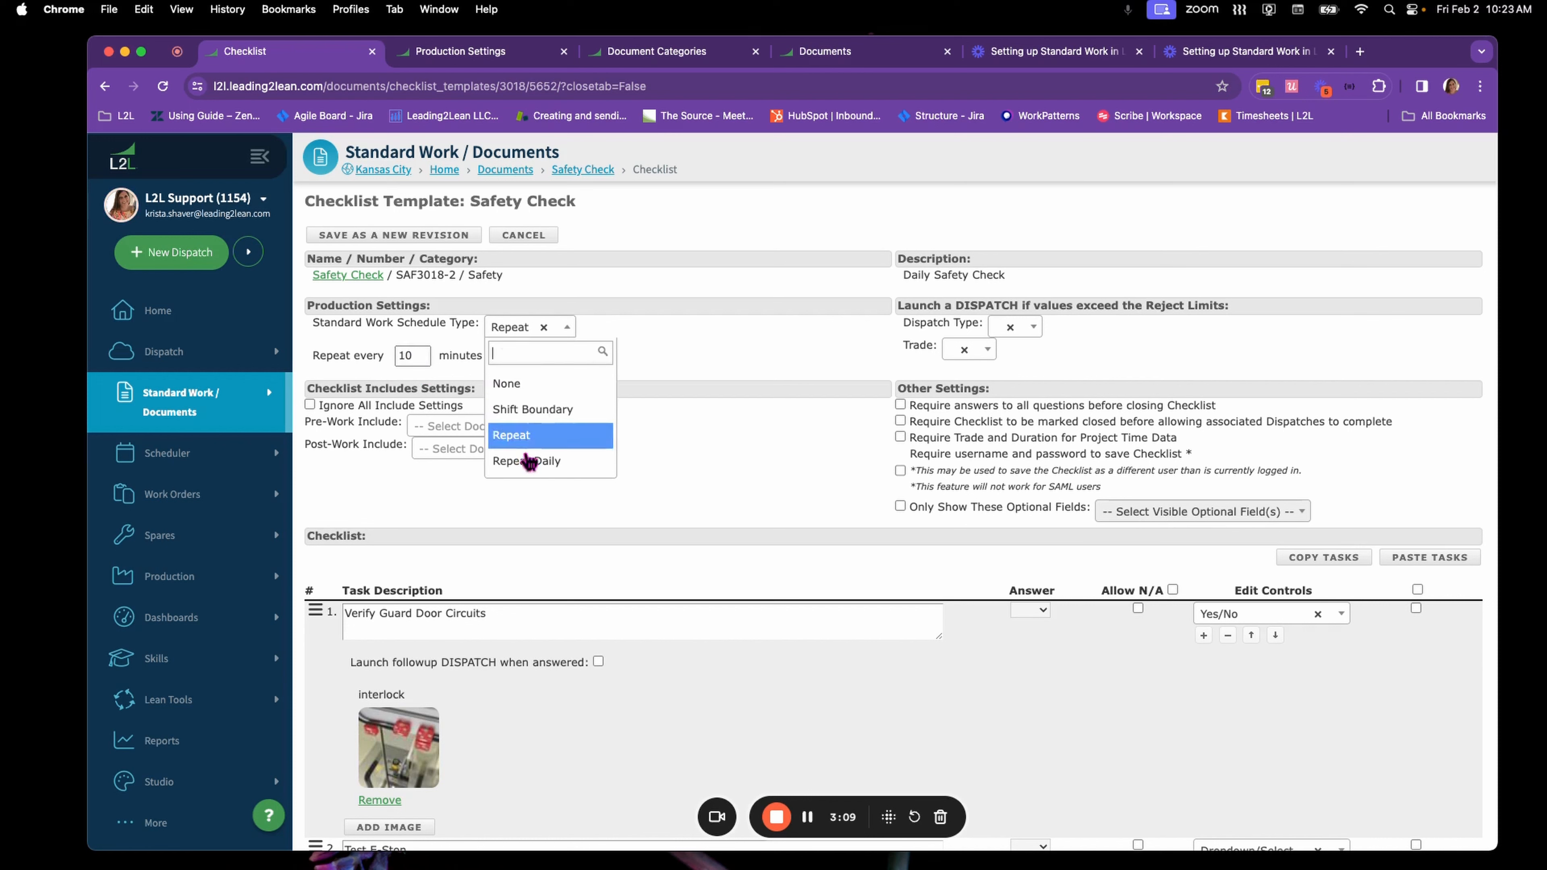
left_click(527, 461)
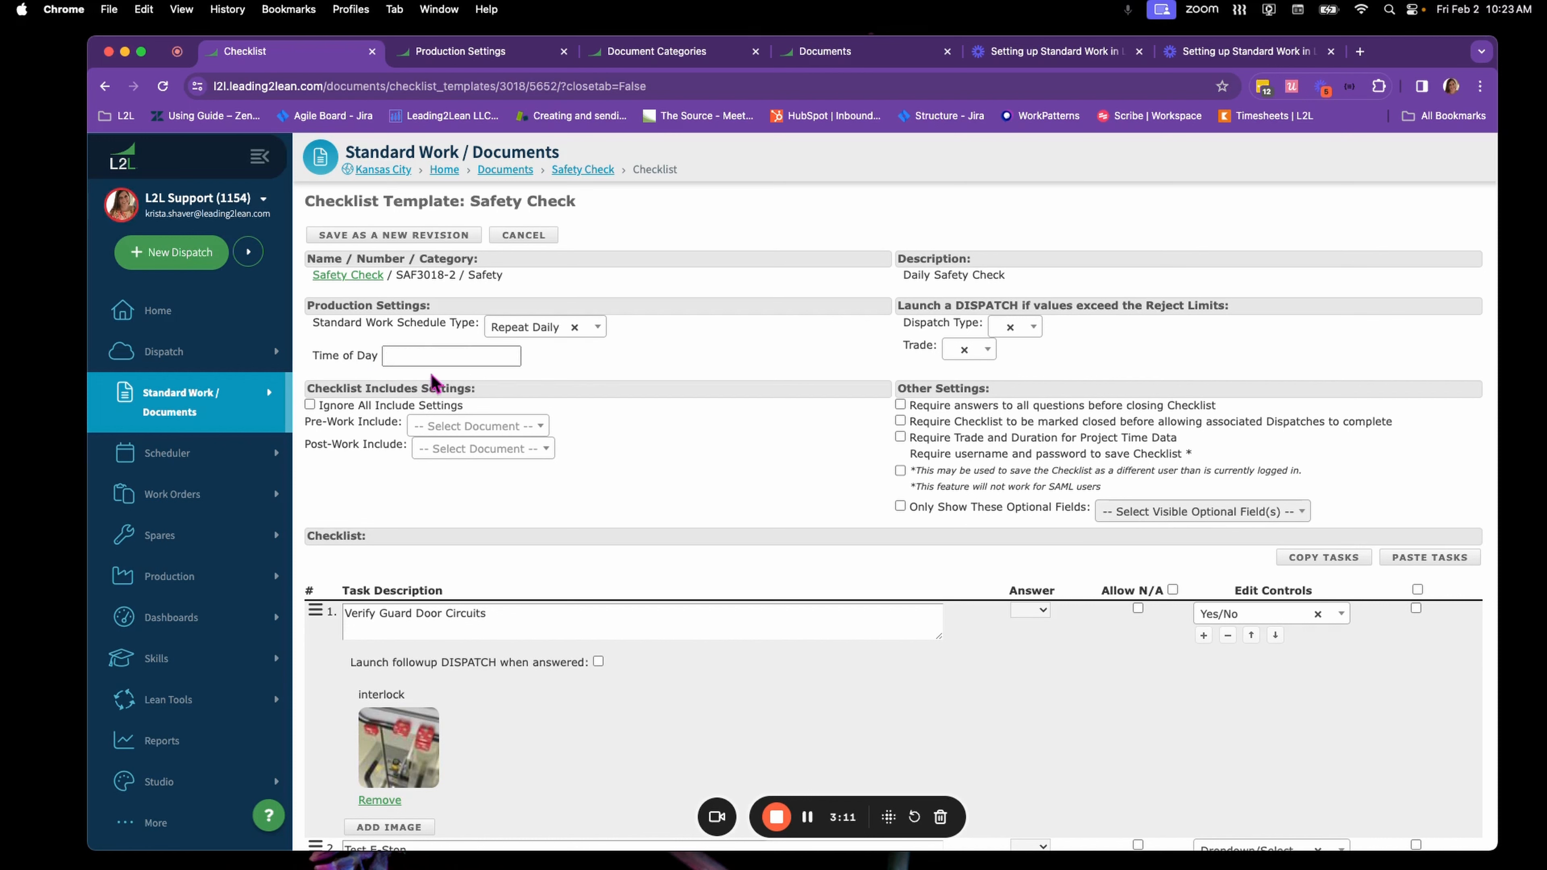
left_click(432, 359)
left_click(431, 359)
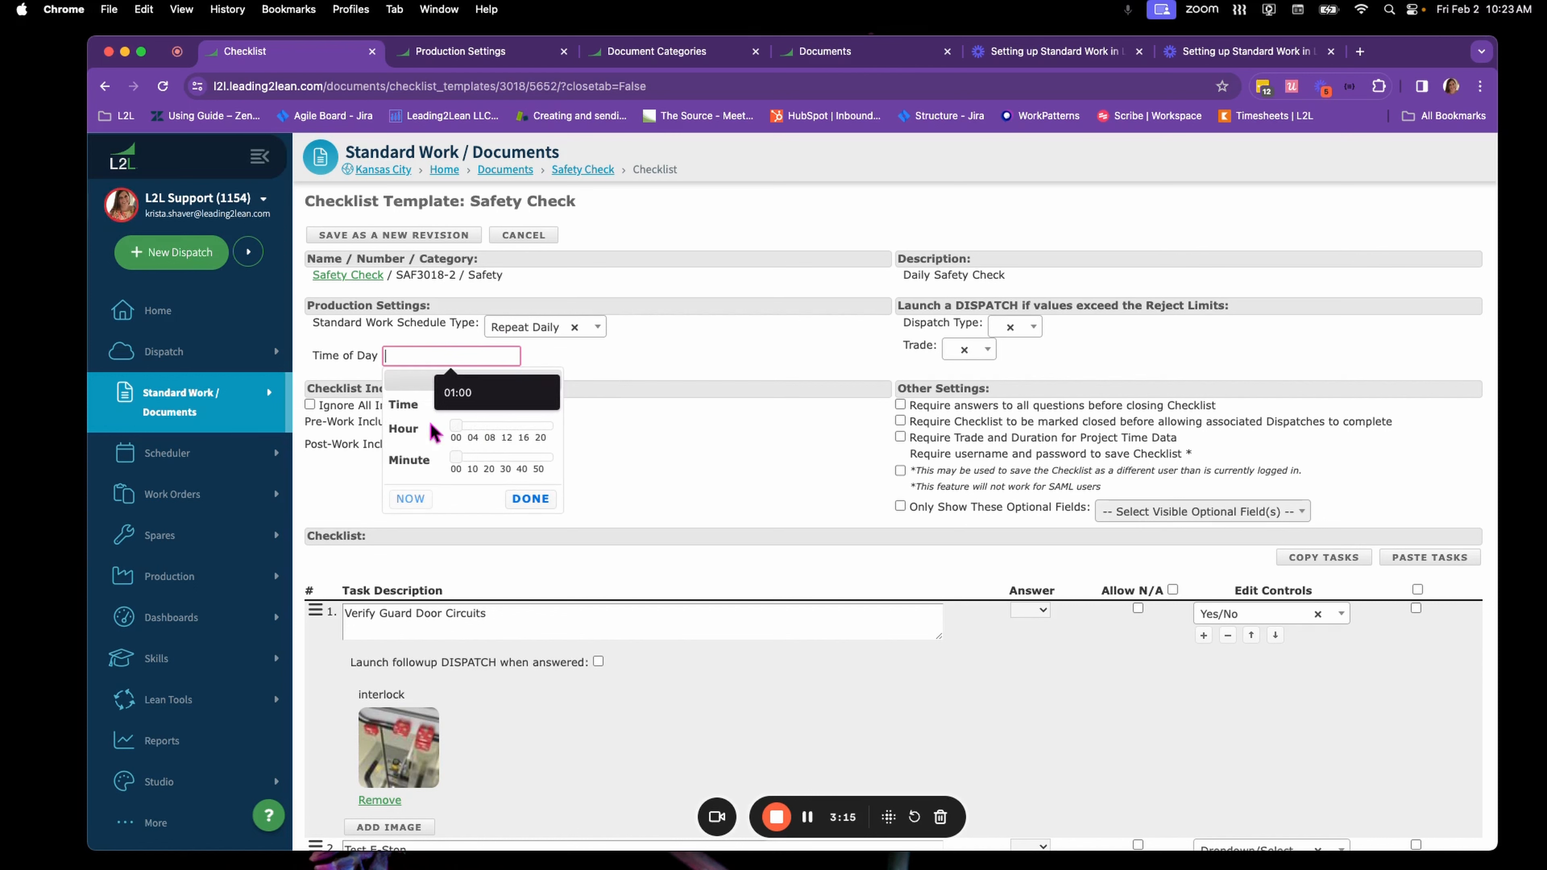
Set the checklist's Standard Work Schedule Type to Shift Boundary
left_click(527, 332)
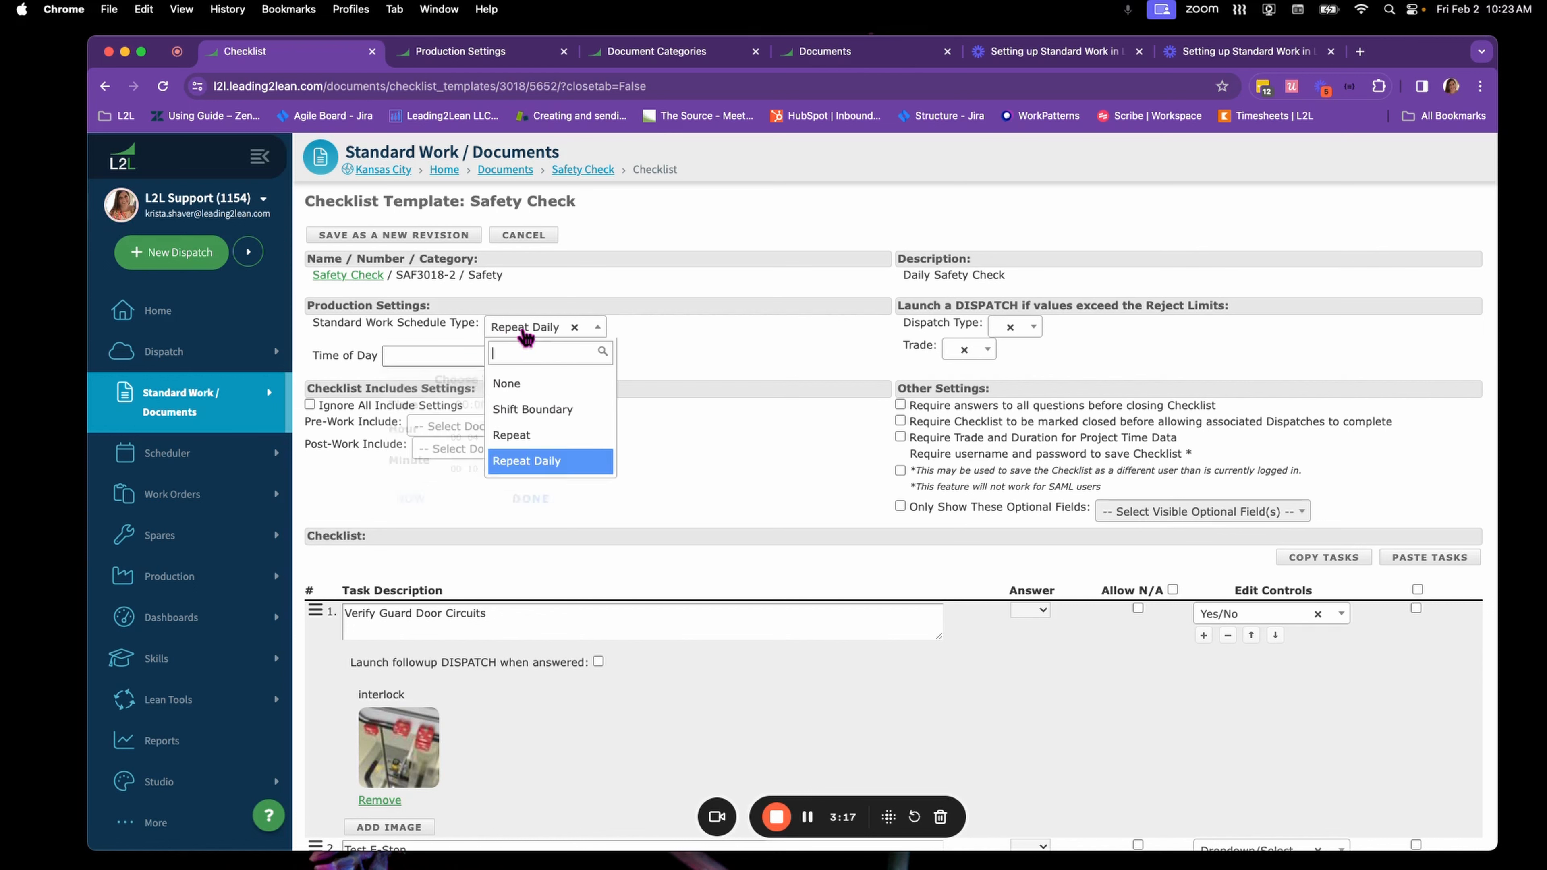
left_click(544, 414)
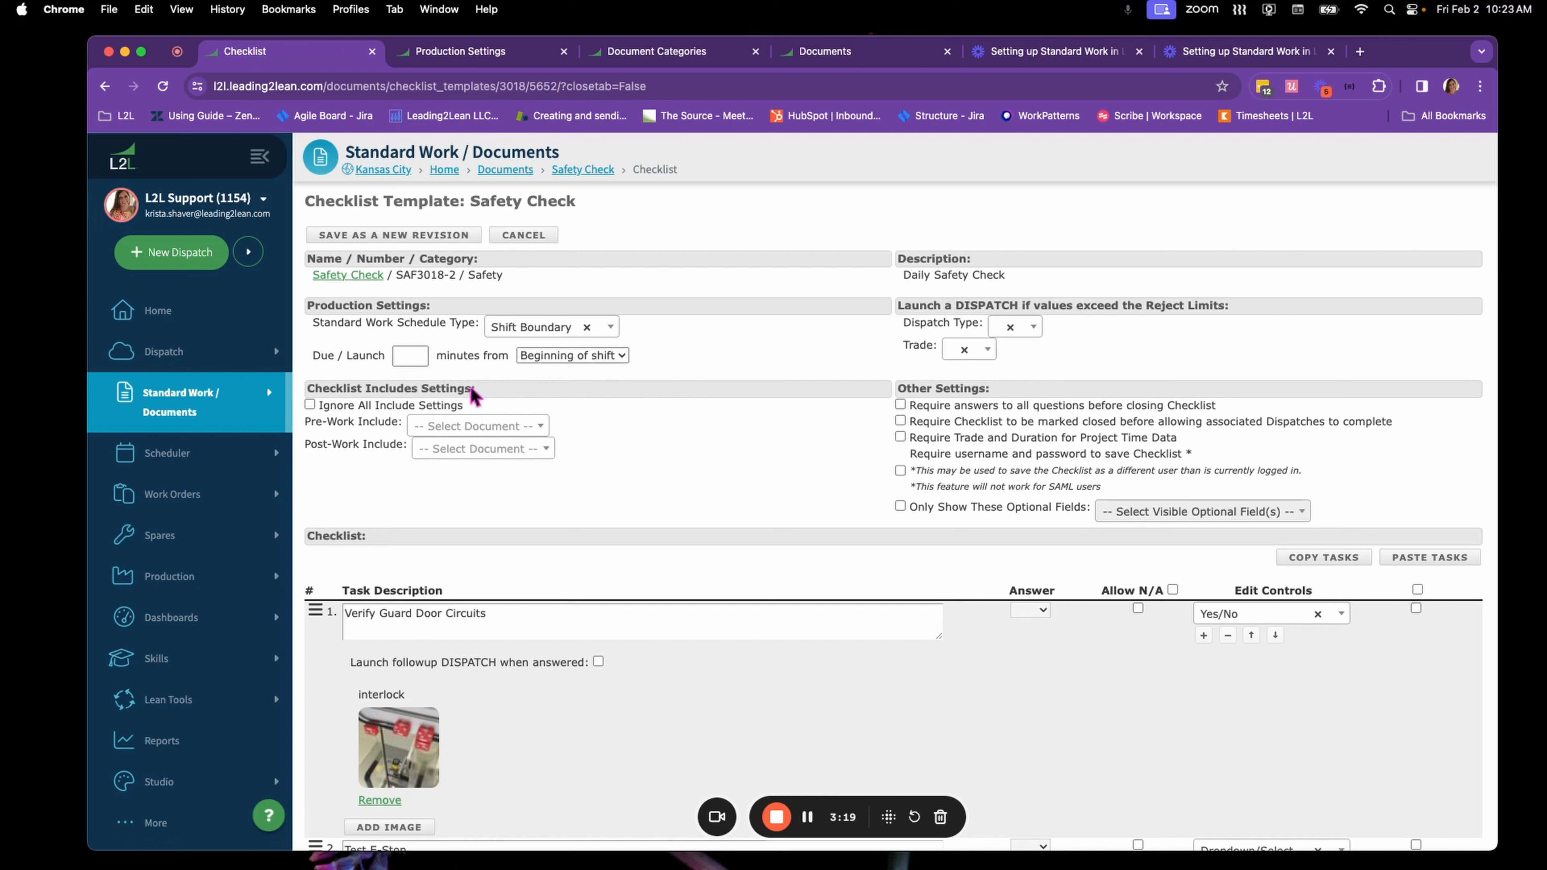
Set the Safety Check checklist to be due 10 minutes from the beginning of shift
left_click(404, 359)
type("10")
left_click(598, 374)
Describe the revision's changes as "changed standard work launch" and save the template as a new published revision
scroll(656, 511, "down", 5)
scroll(656, 511, "down", 15)
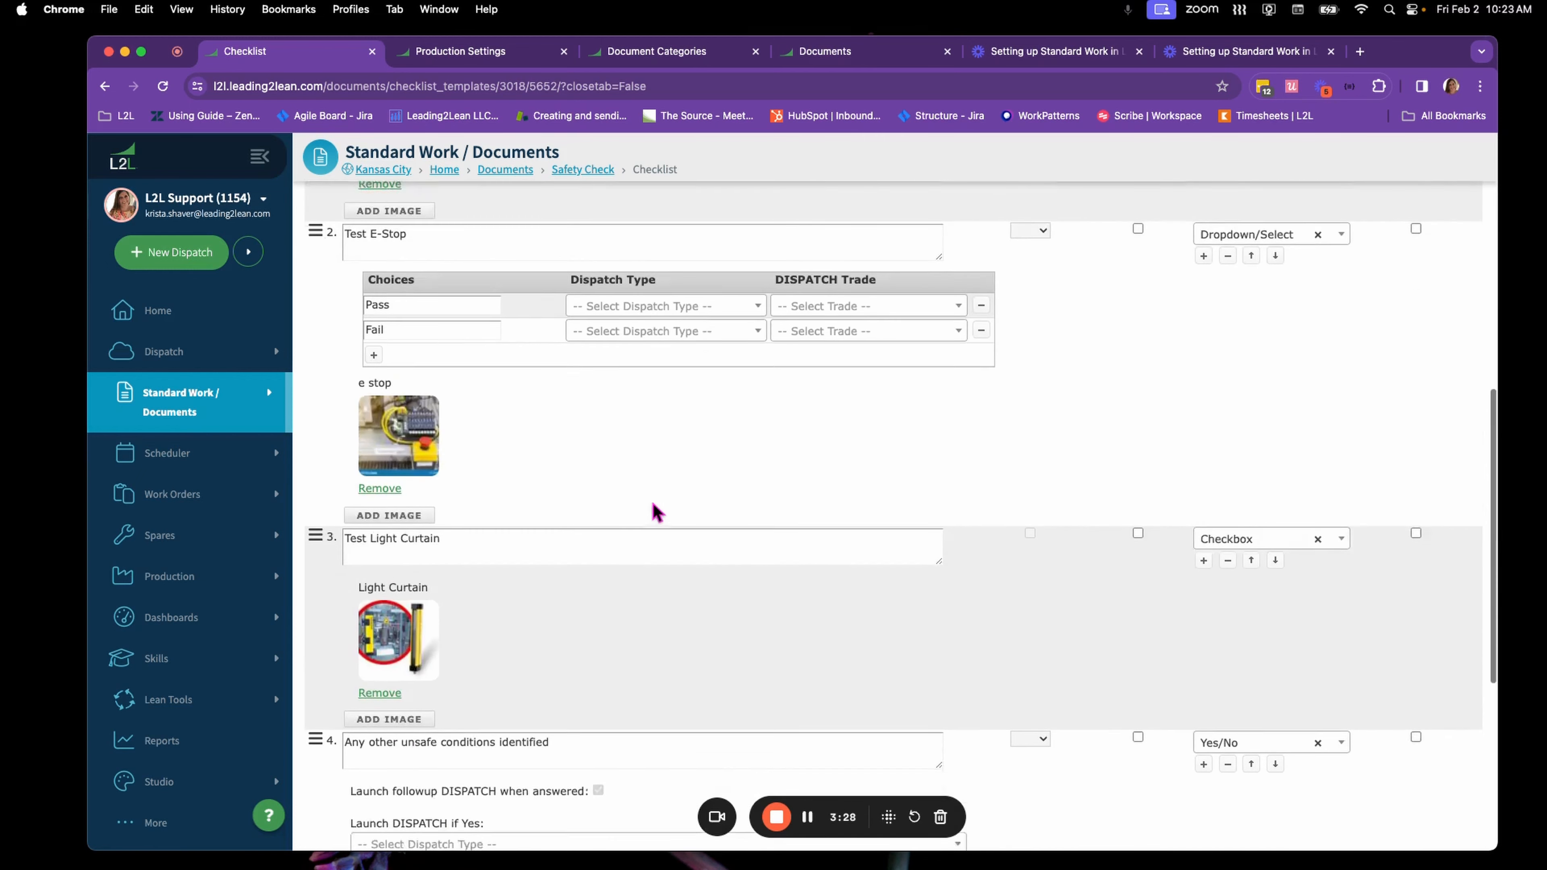
left_click(428, 639)
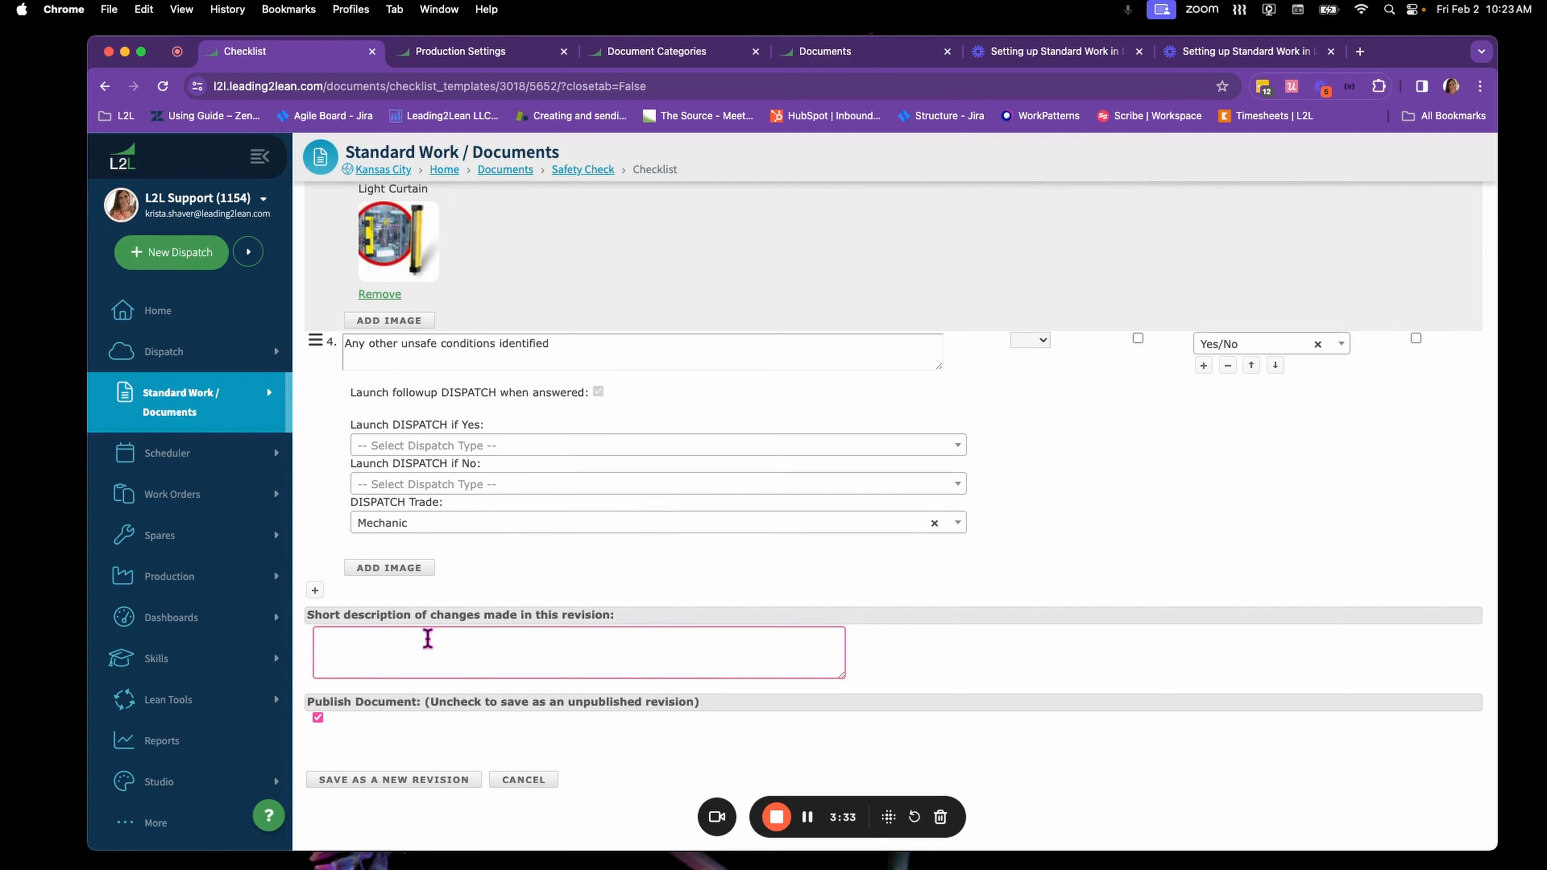
type("changed standard work launch")
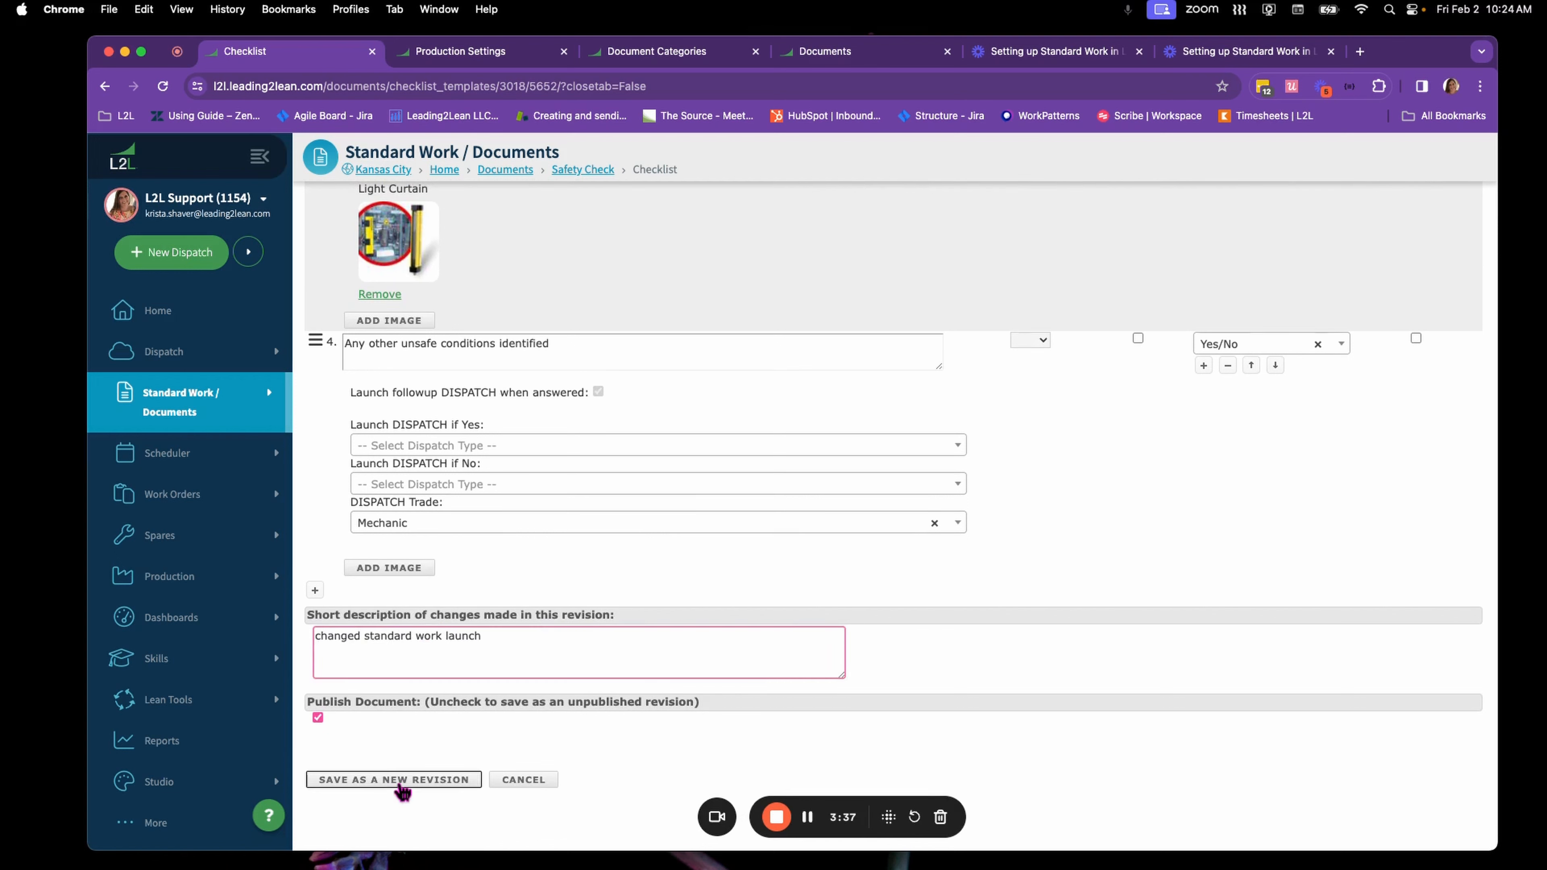
left_click(402, 788)
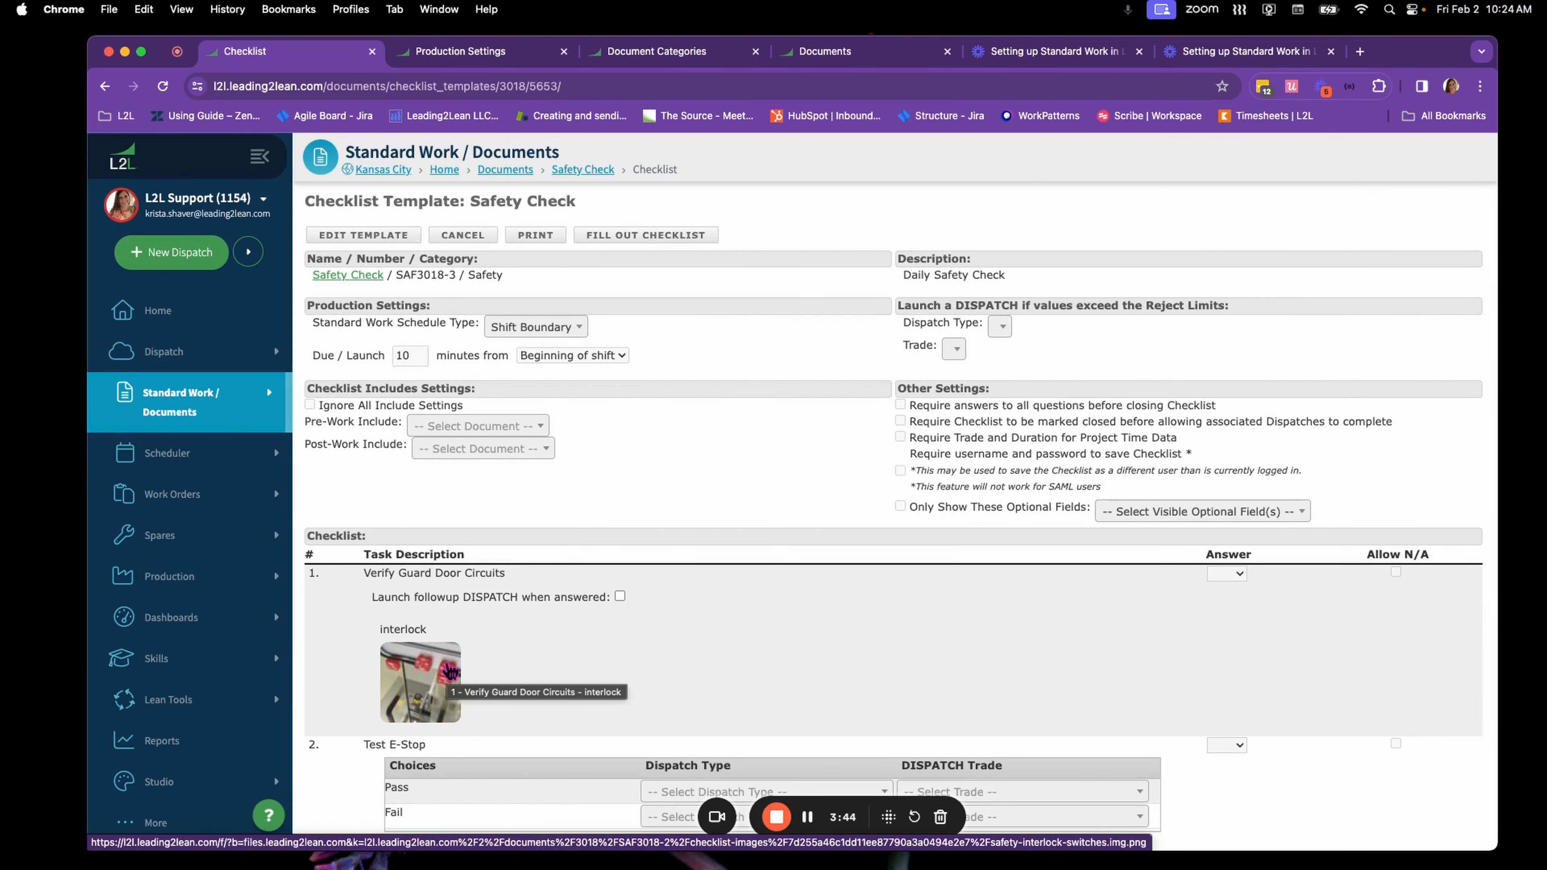
Open the Operator Portal for Assembly Line 1, dismiss the Safety Check reminder and review the line's Standard Work list
mouse_move(238, 589)
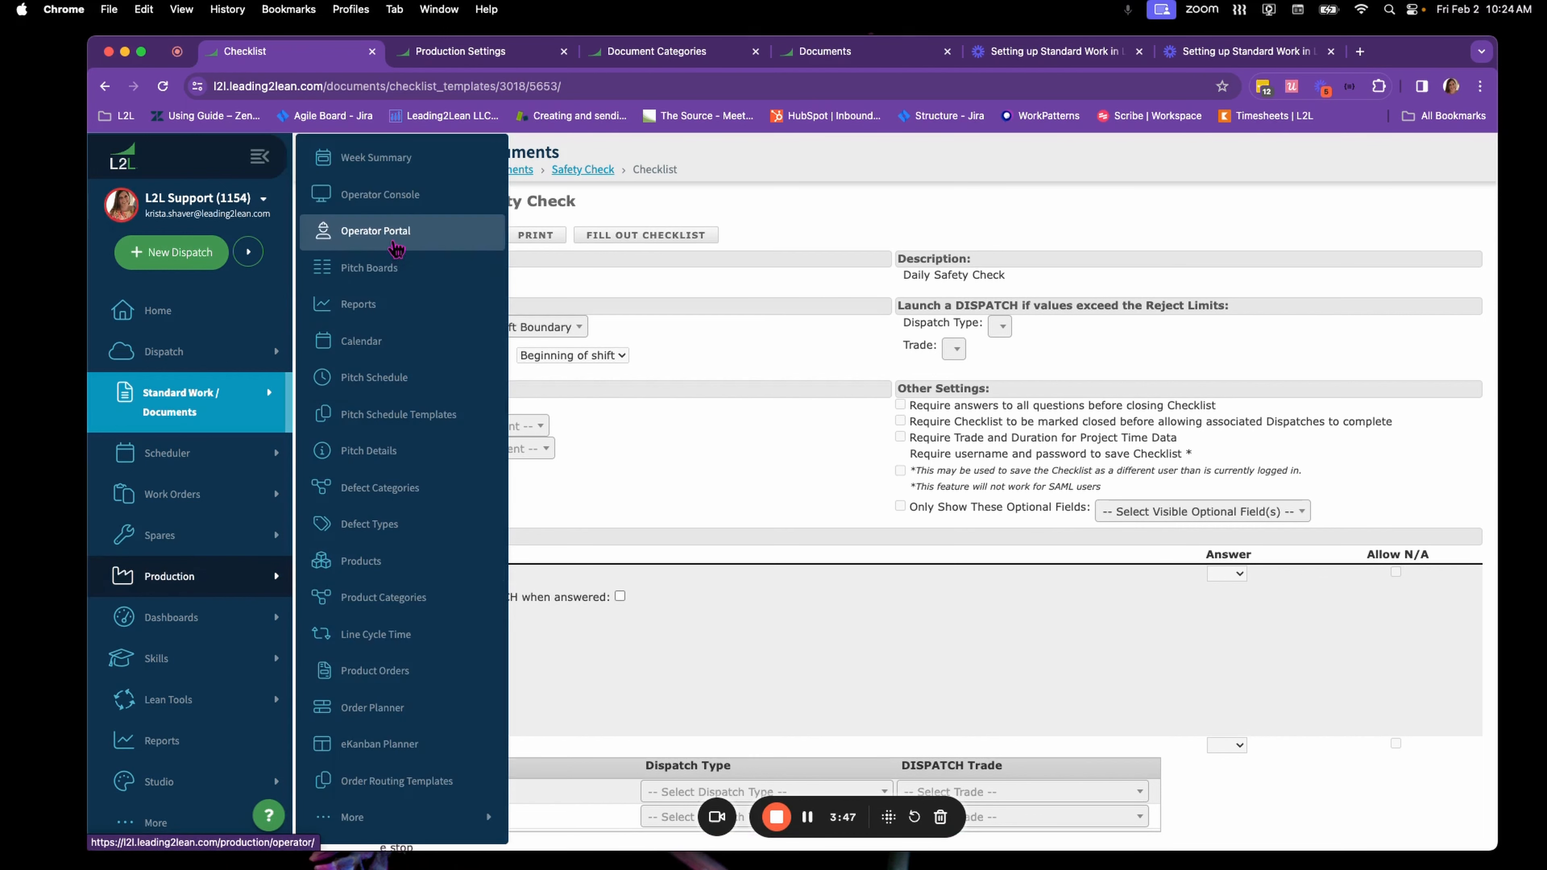
left_click(395, 244)
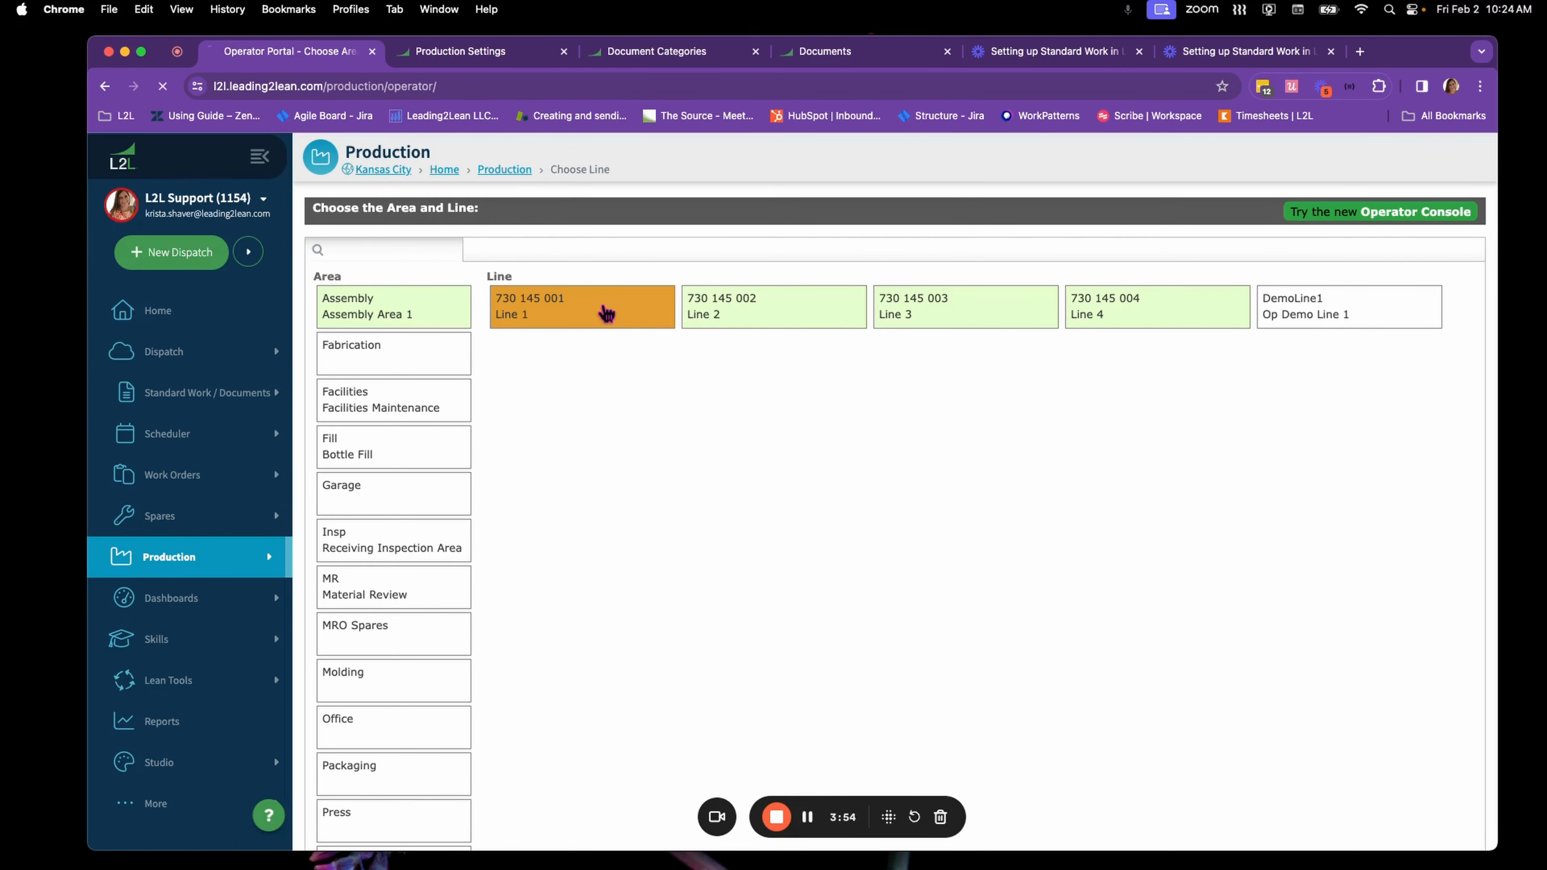
left_click(606, 312)
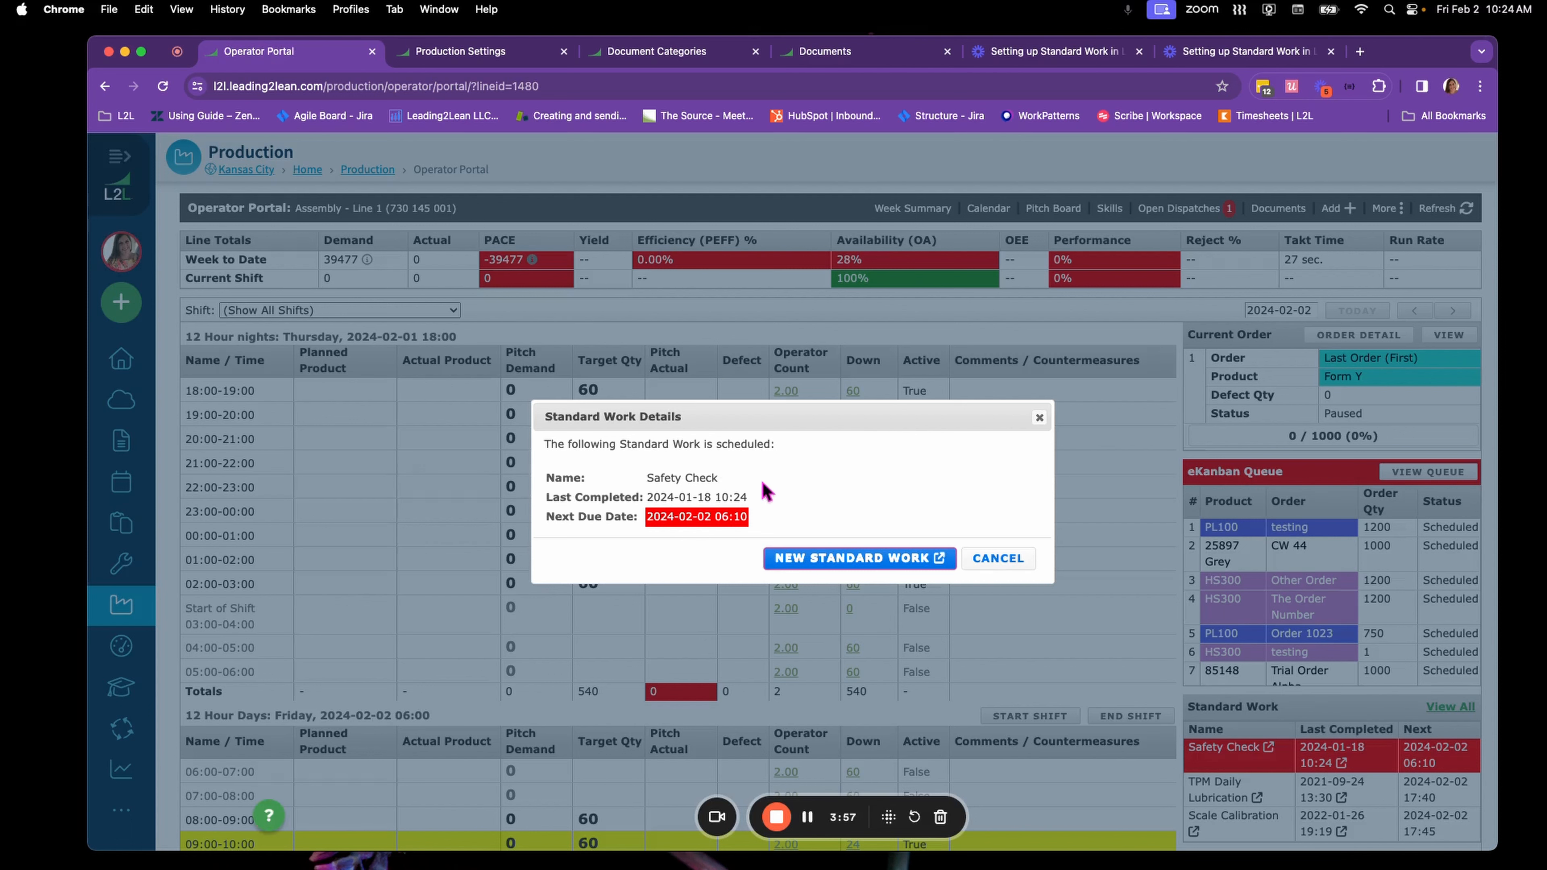
left_click(1006, 558)
scroll(1302, 463, "down", 3)
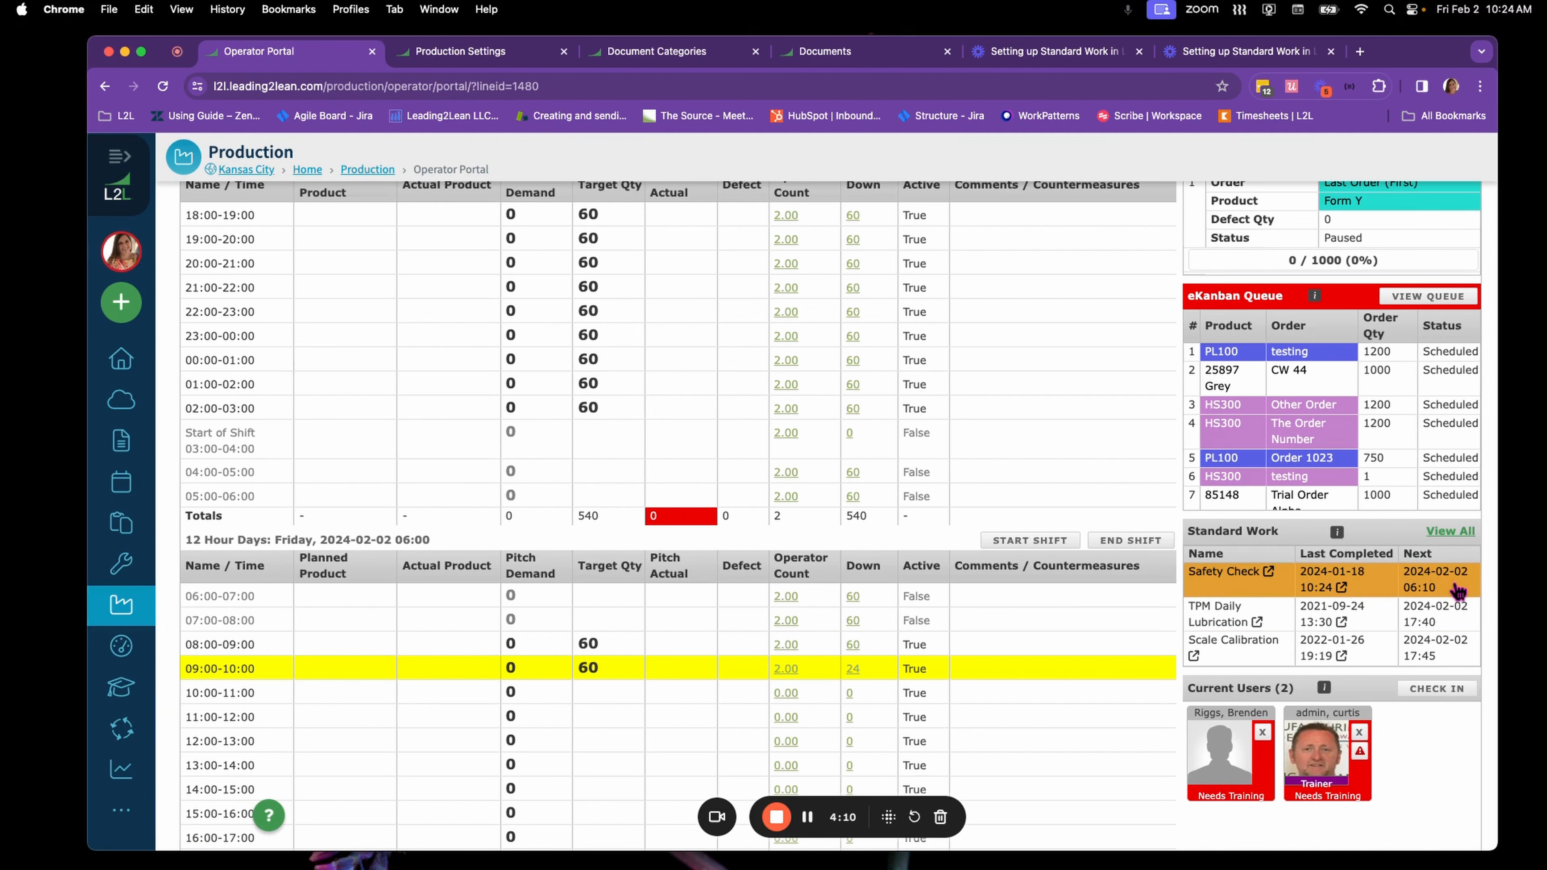
Switch to the Operator Console for Line 1 and view its past-due Standard Work
scroll(1457, 590, "up", 3)
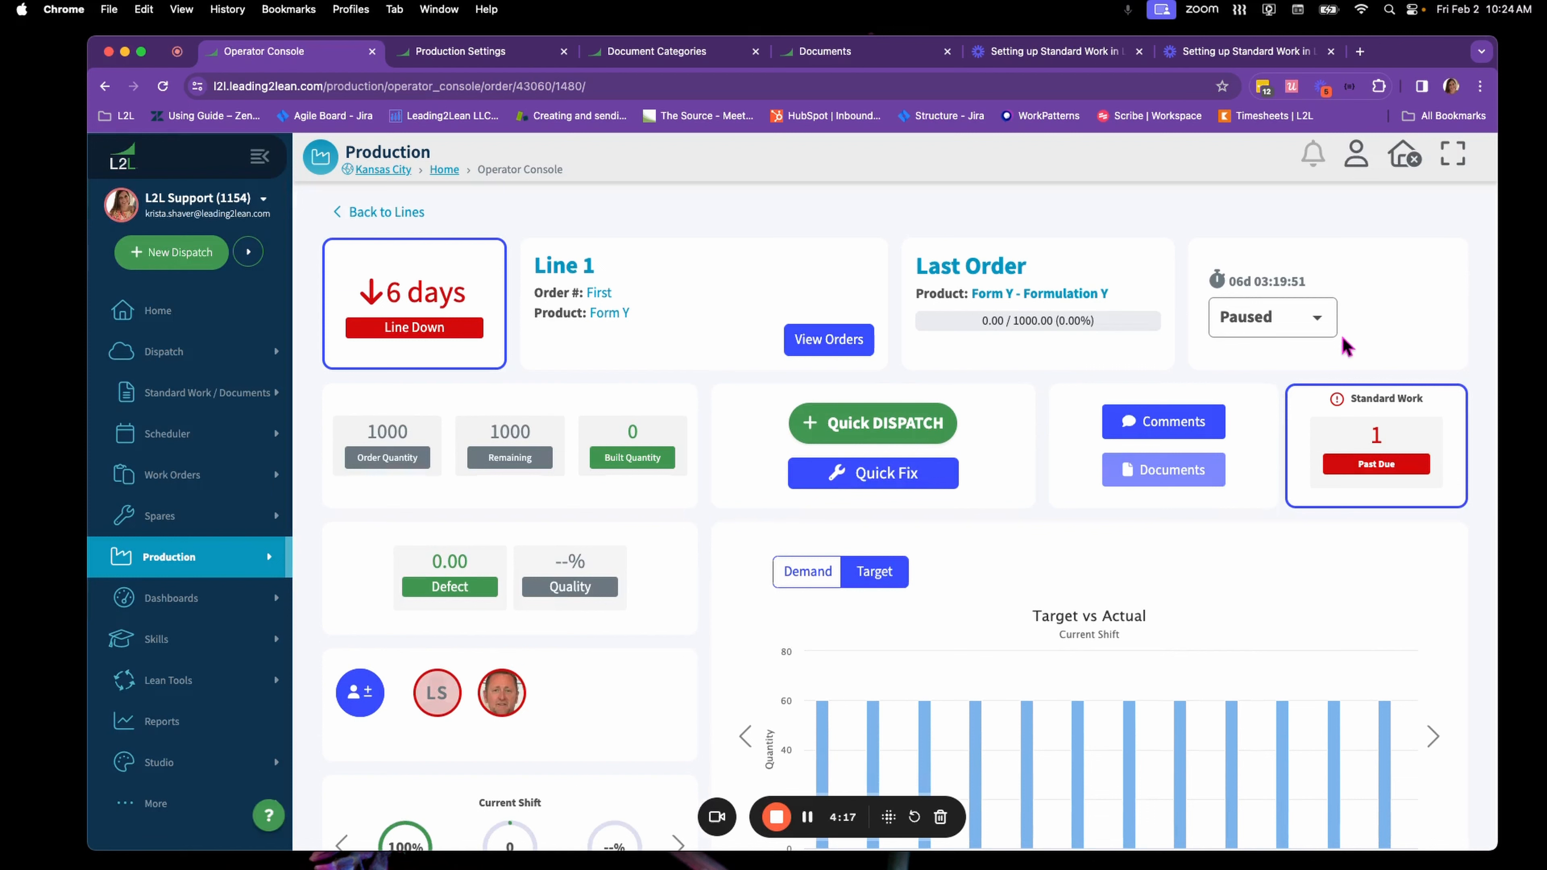
left_click(1414, 476)
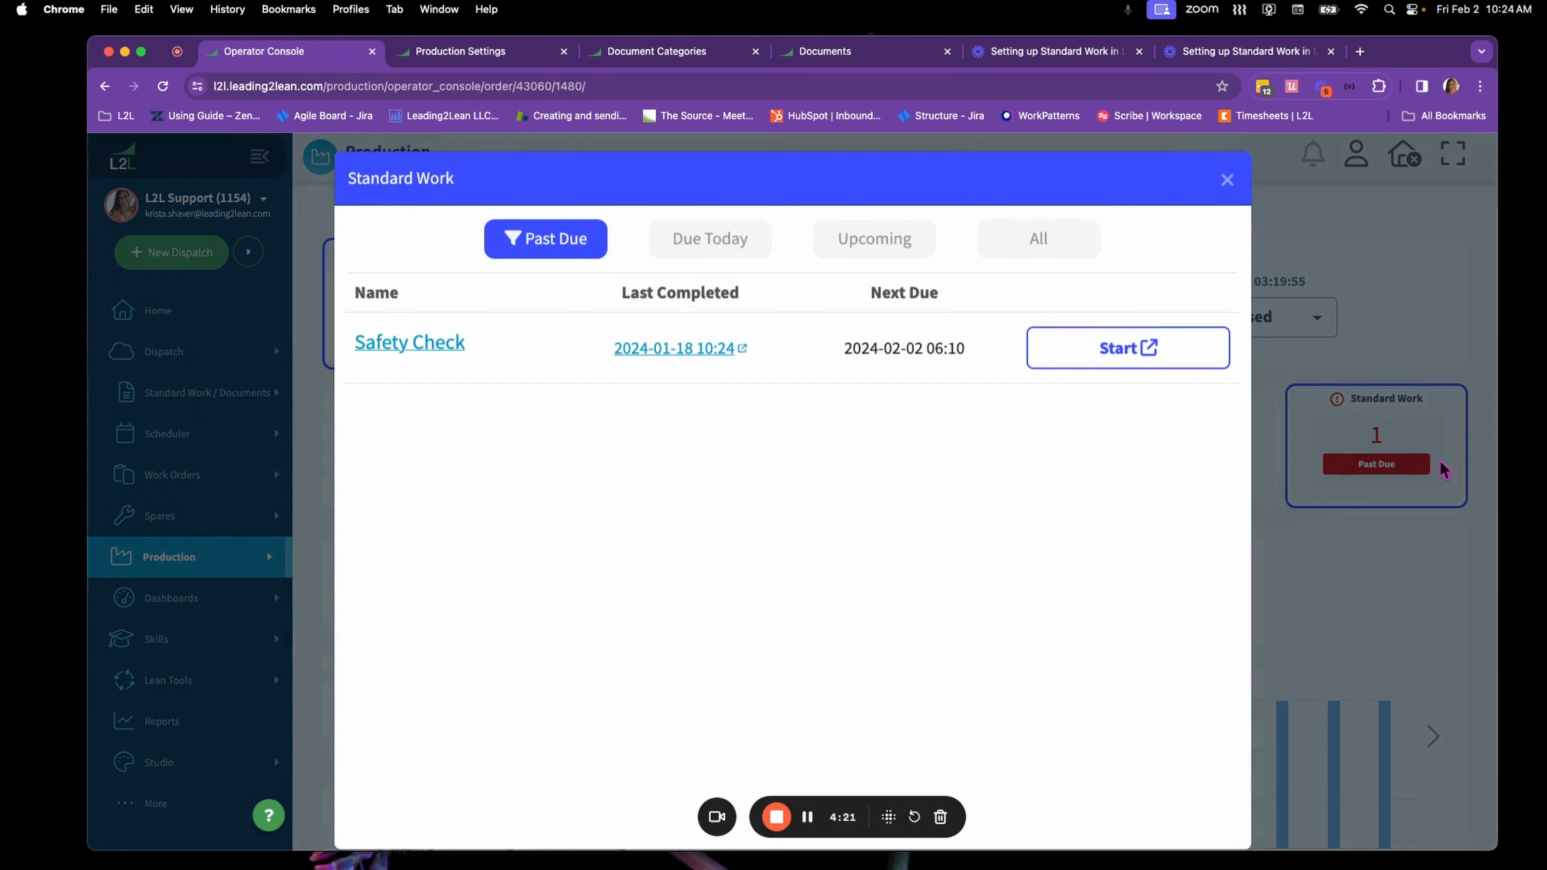